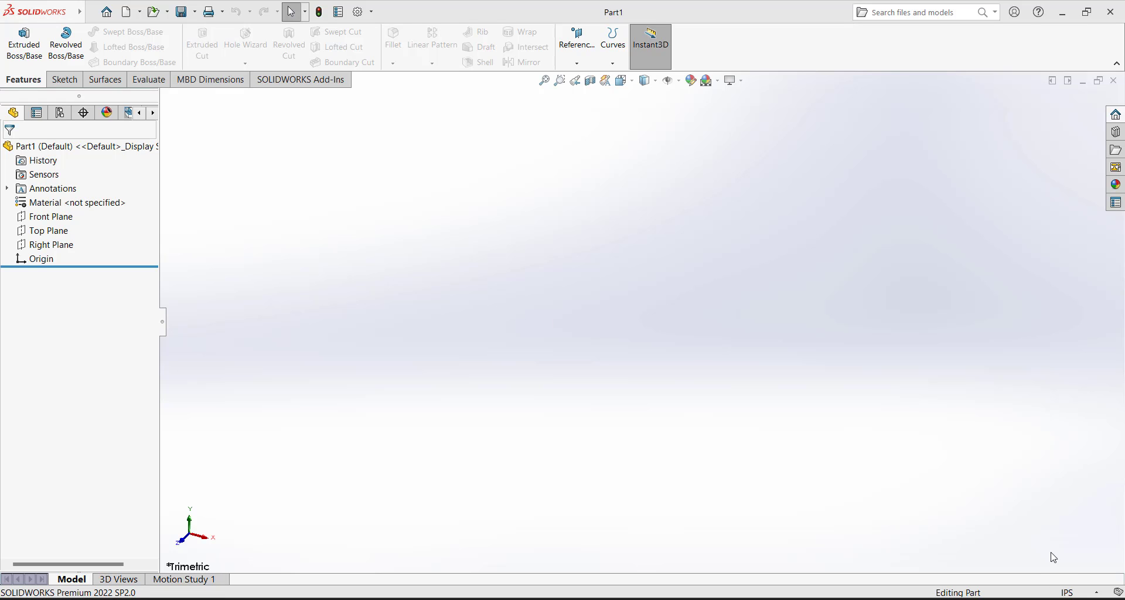
# - Choose IPS (inch, pound, second) as the document unit system and start a sketch on the Right Plane
pyautogui.click(1072, 593)
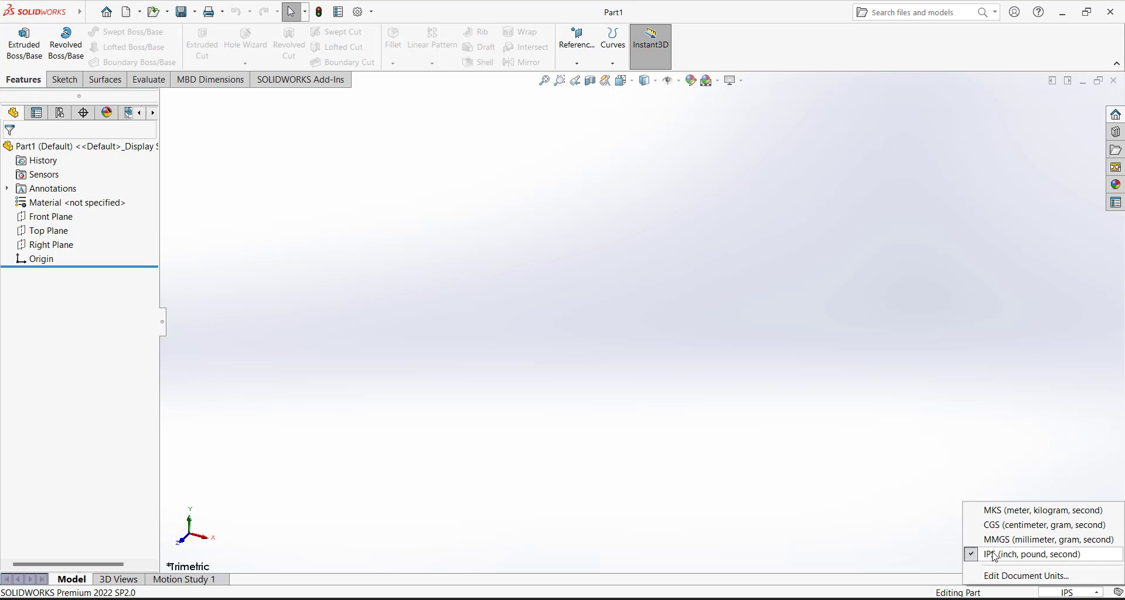
pyautogui.click(995, 555)
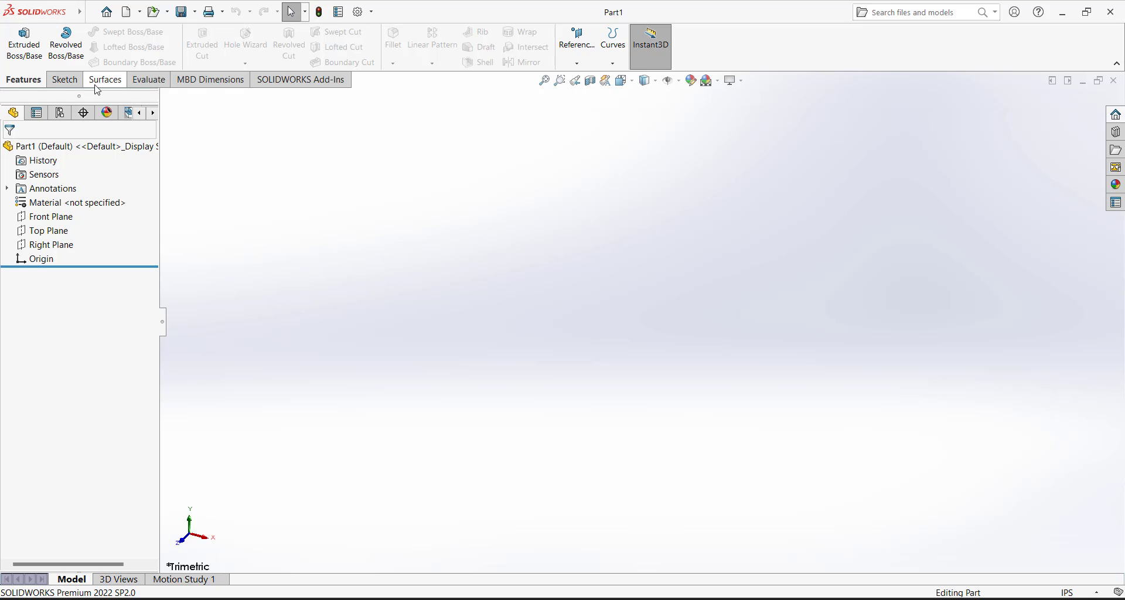
pyautogui.click(66, 82)
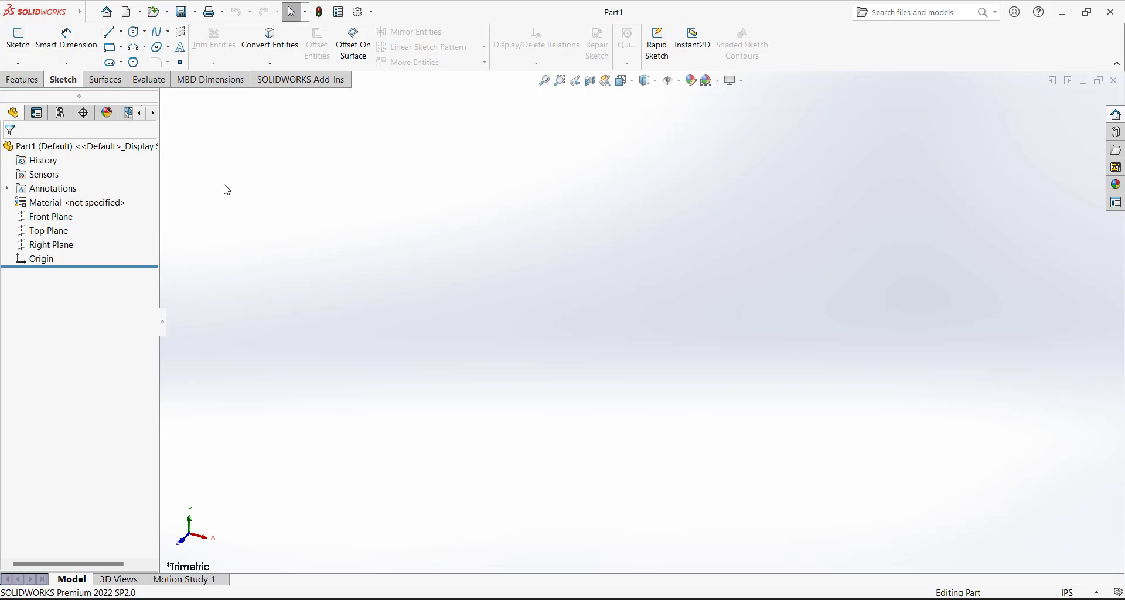
pyautogui.click(24, 49)
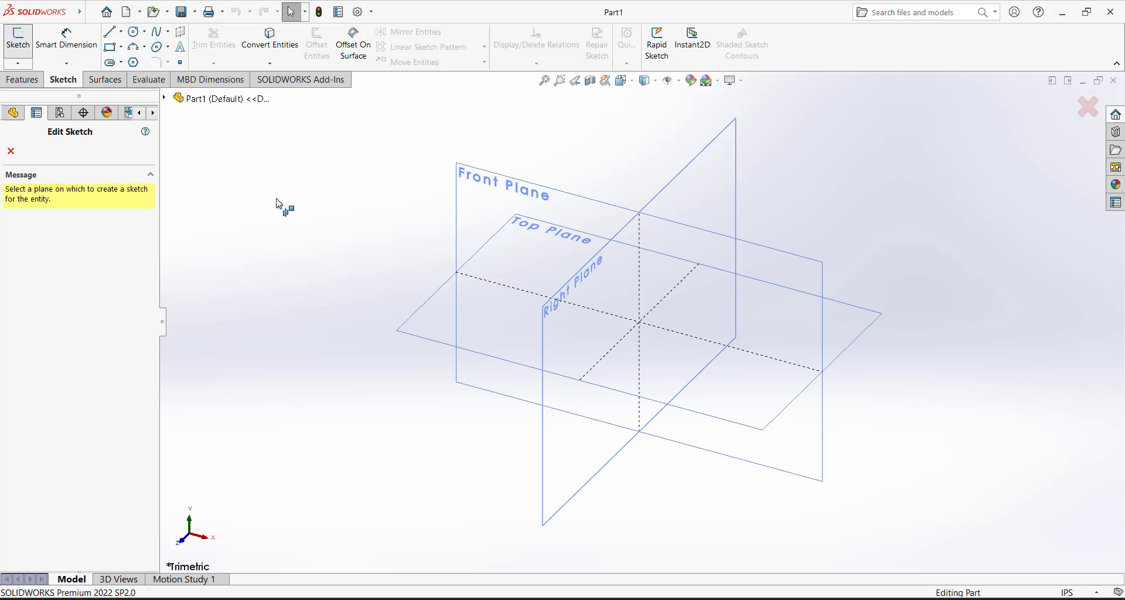
pyautogui.click(707, 167)
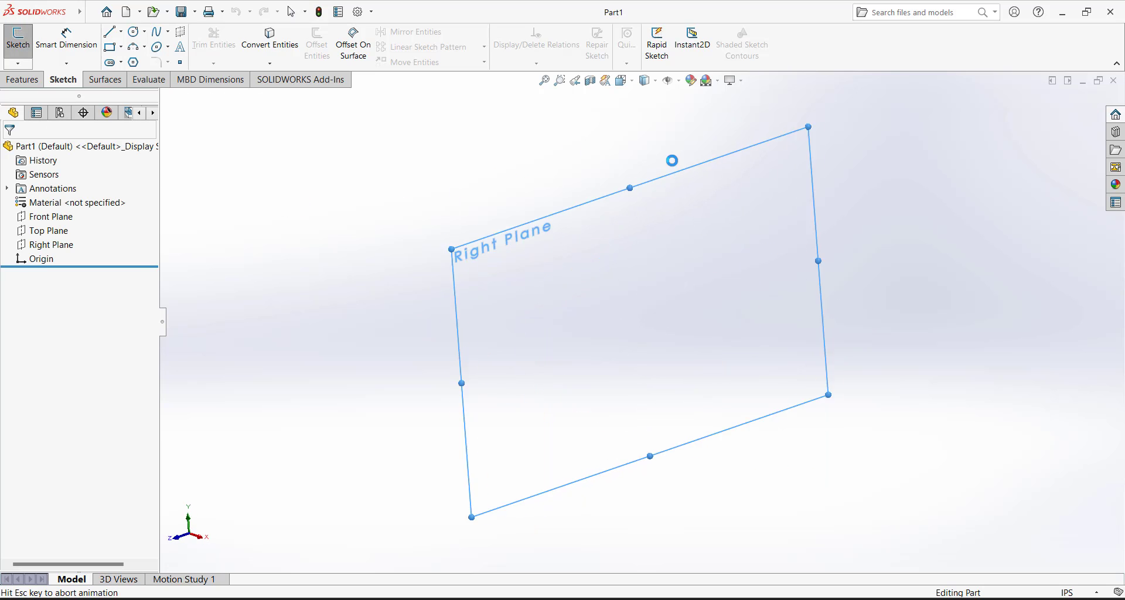
# - Sketch a circle centred on the origin with a radius of about 0.51 in
pyautogui.click(135, 34)
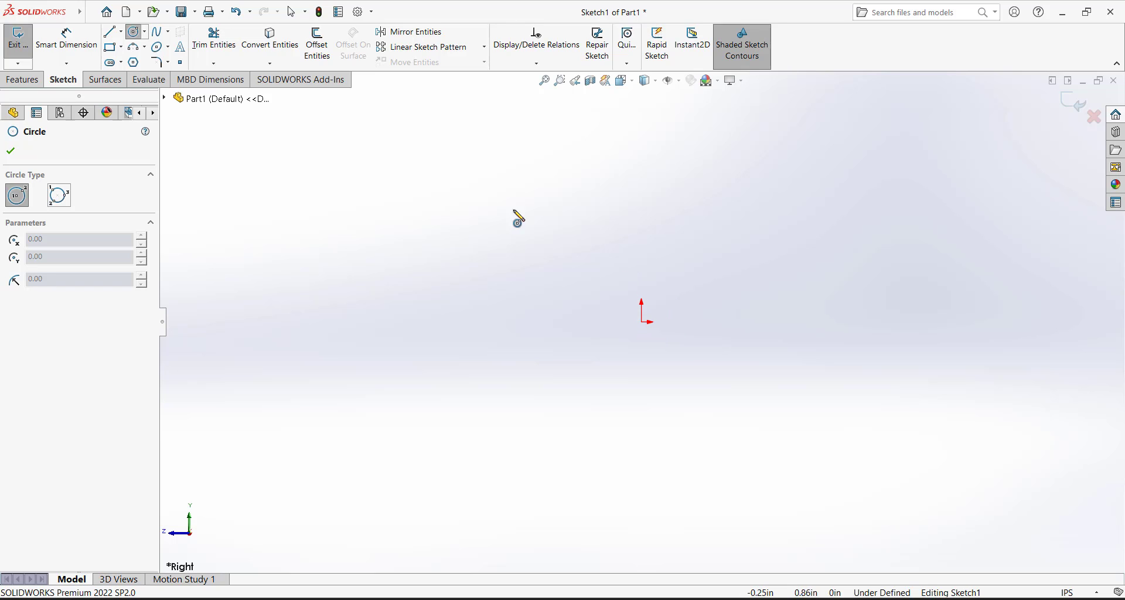
pyautogui.click(643, 323)
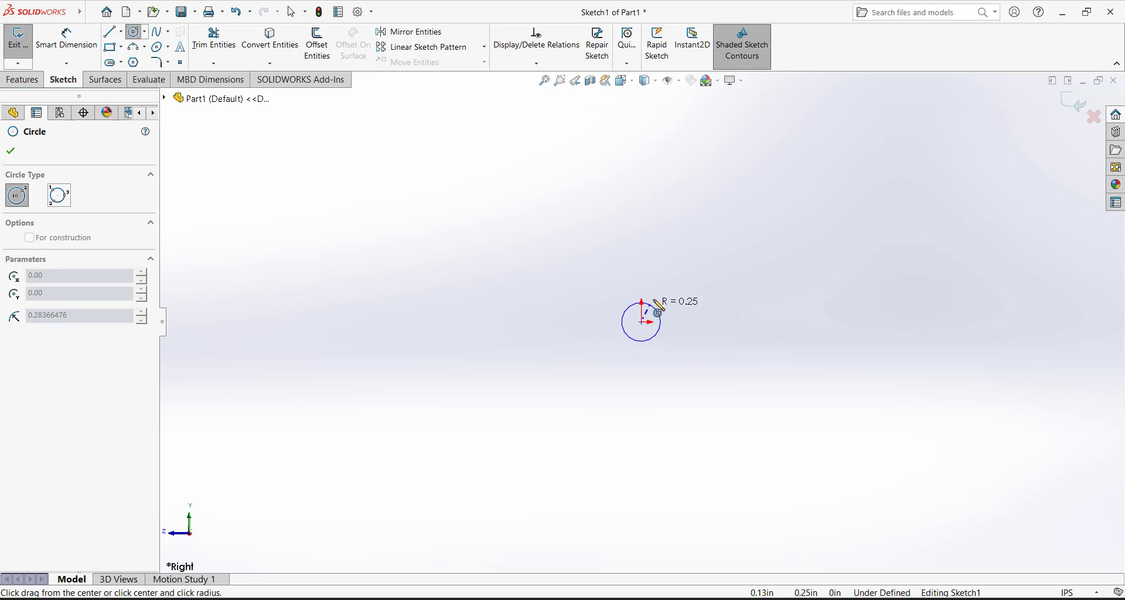
pyautogui.click(667, 291)
pyautogui.press('Escape')
# - Dimension the circle's diameter and set it to 0.6 in
pyautogui.click(66, 41)
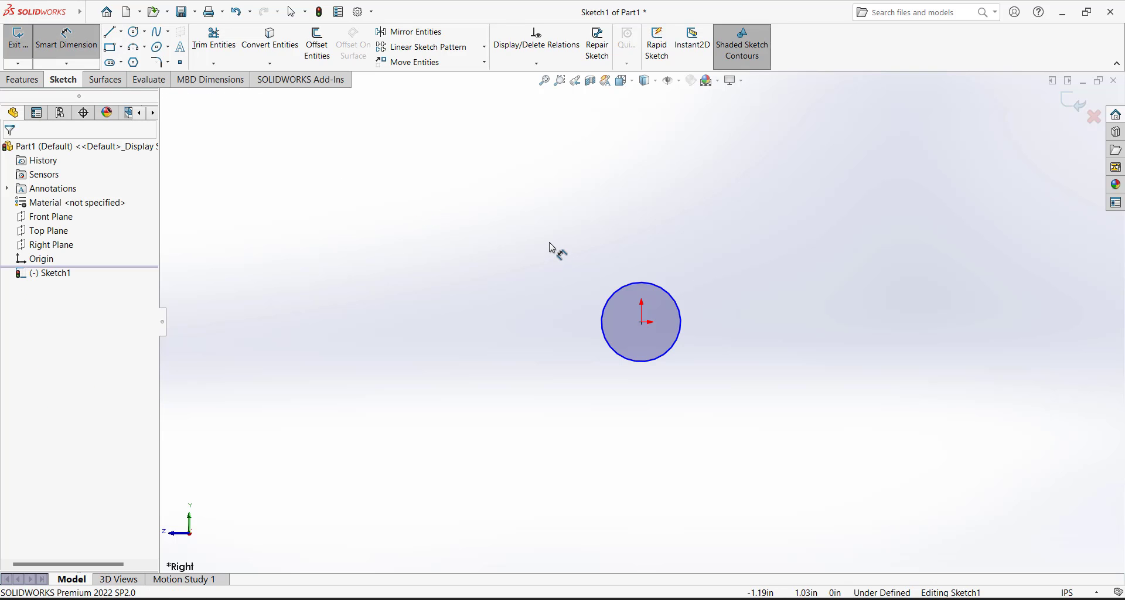
pyautogui.click(93, 47)
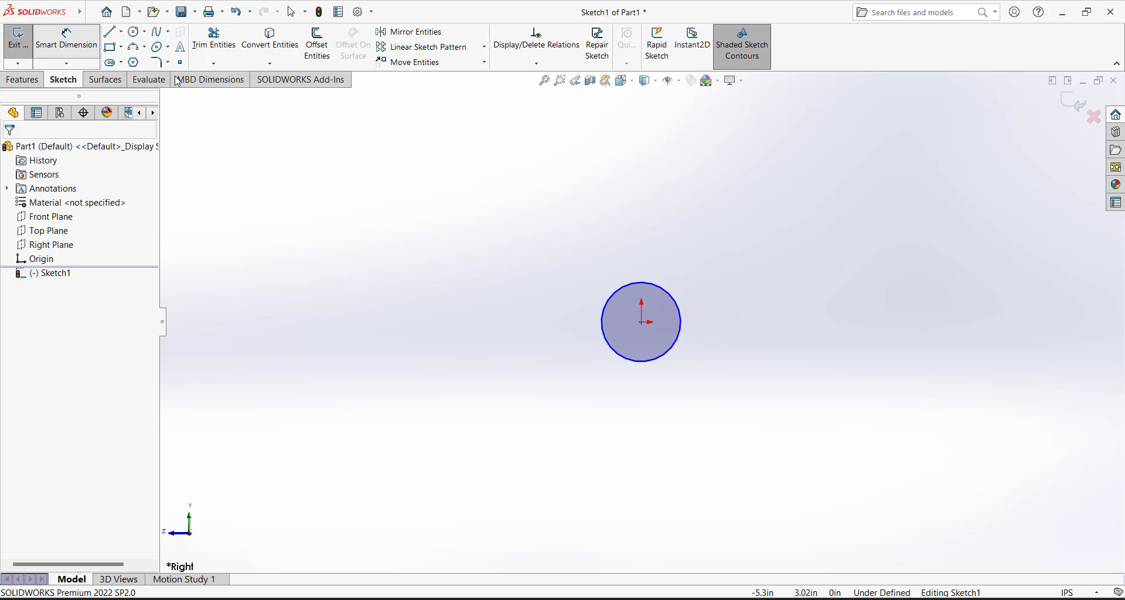
pyautogui.click(655, 284)
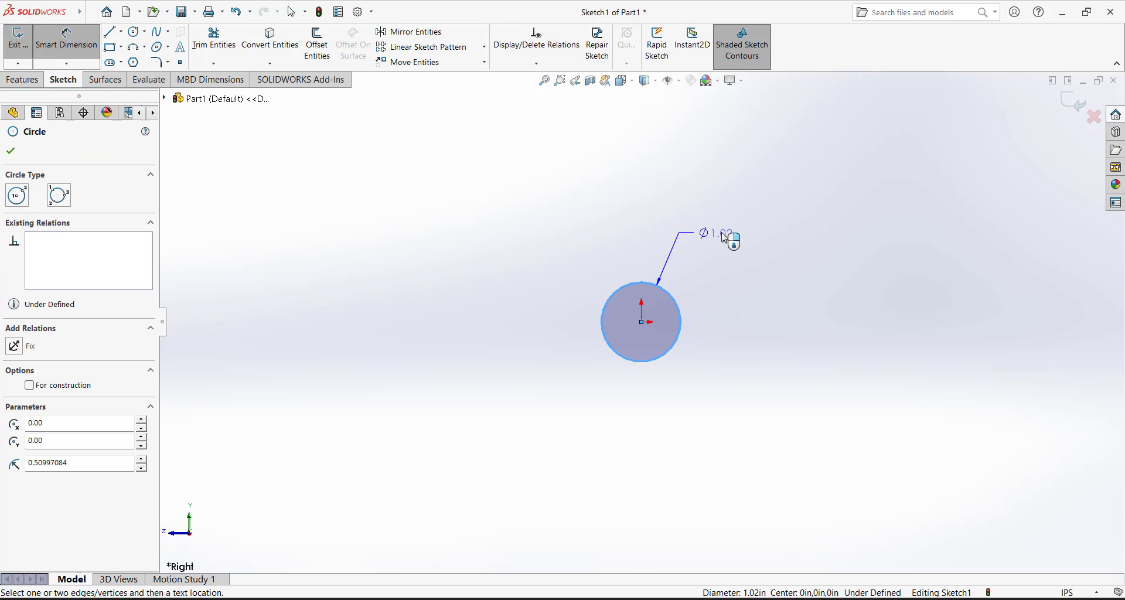
pyautogui.click(722, 234)
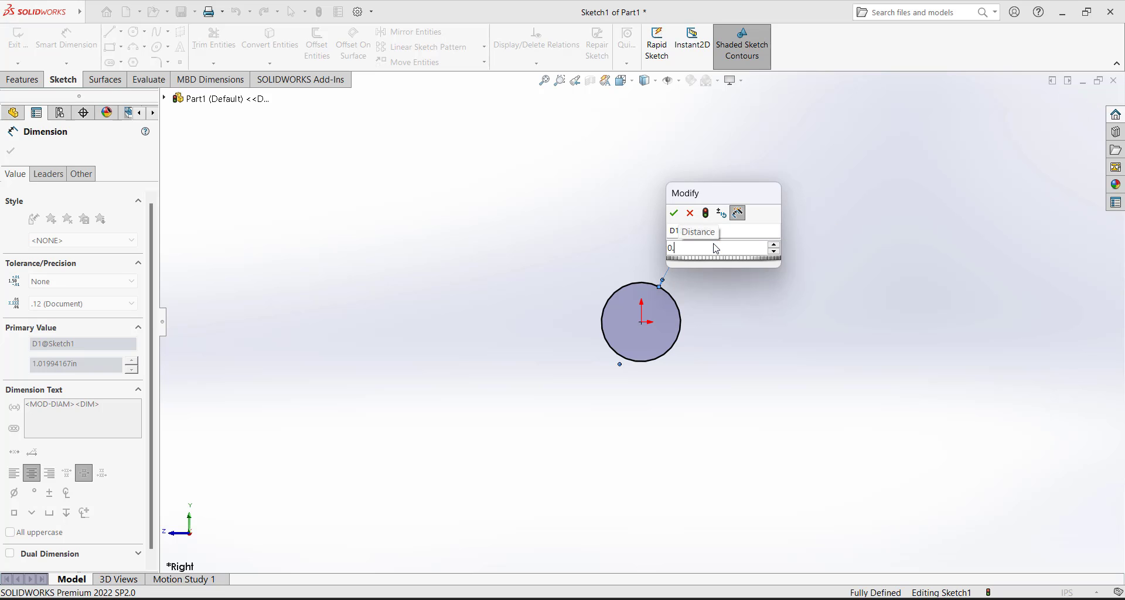
pyautogui.write('.6')
pyautogui.press('Return')
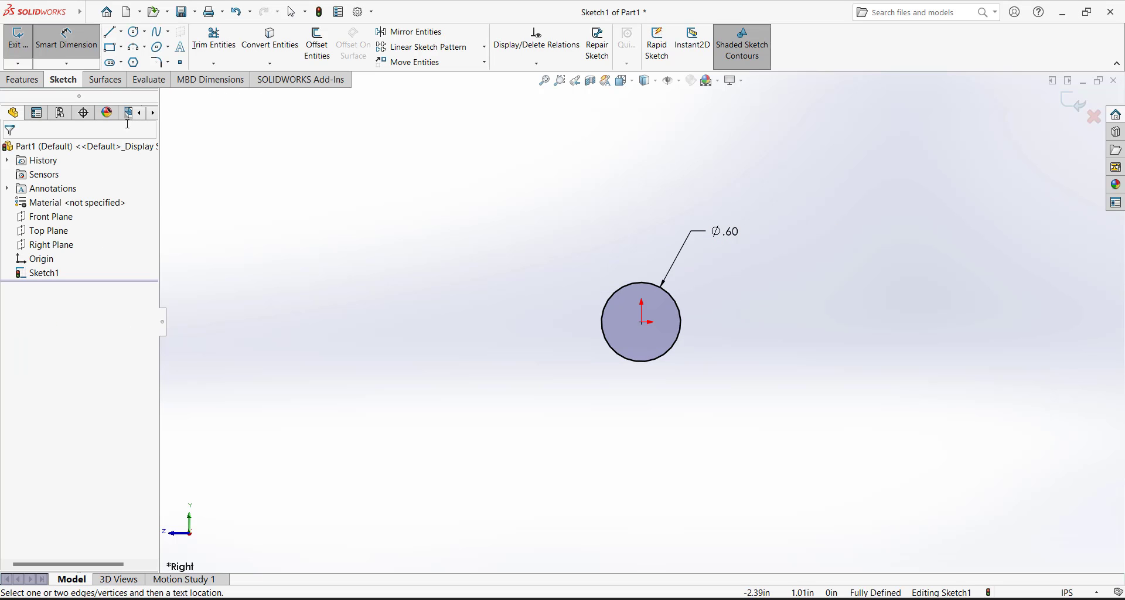
pyautogui.press('Escape')
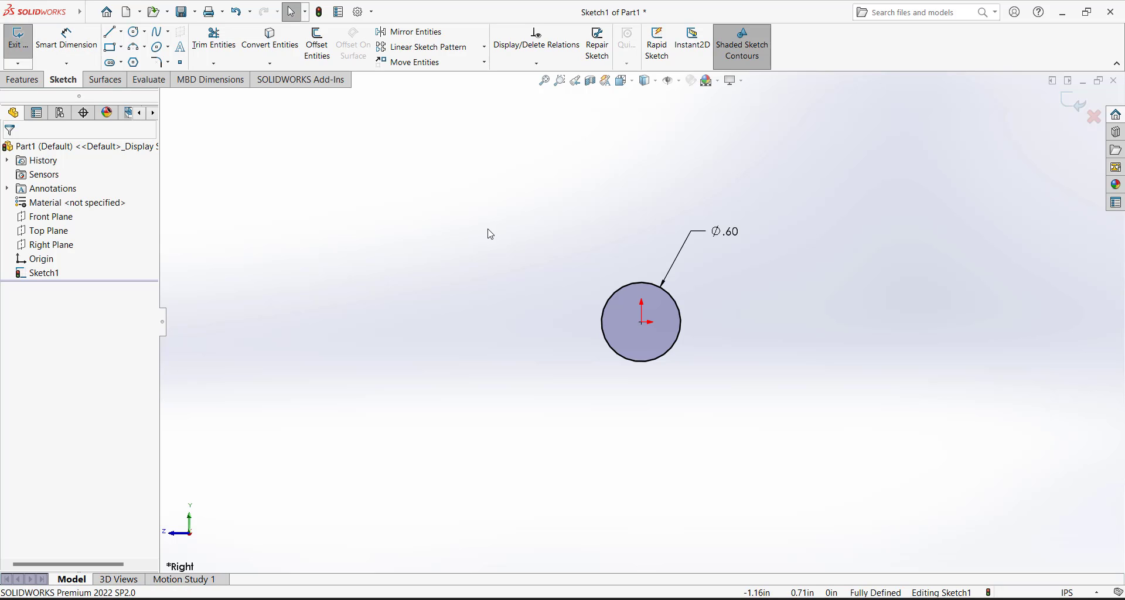
# - Give the circle's diameter dimension a bilateral tolerance with a lower deviation of 0.005 in
pyautogui.click(739, 237)
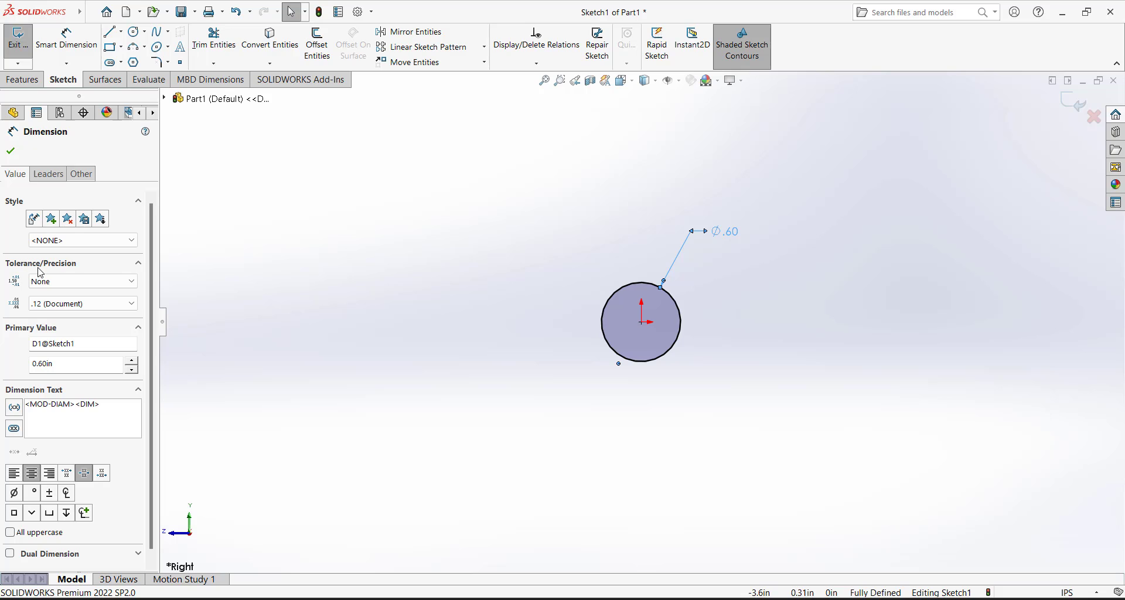
pyautogui.click(65, 282)
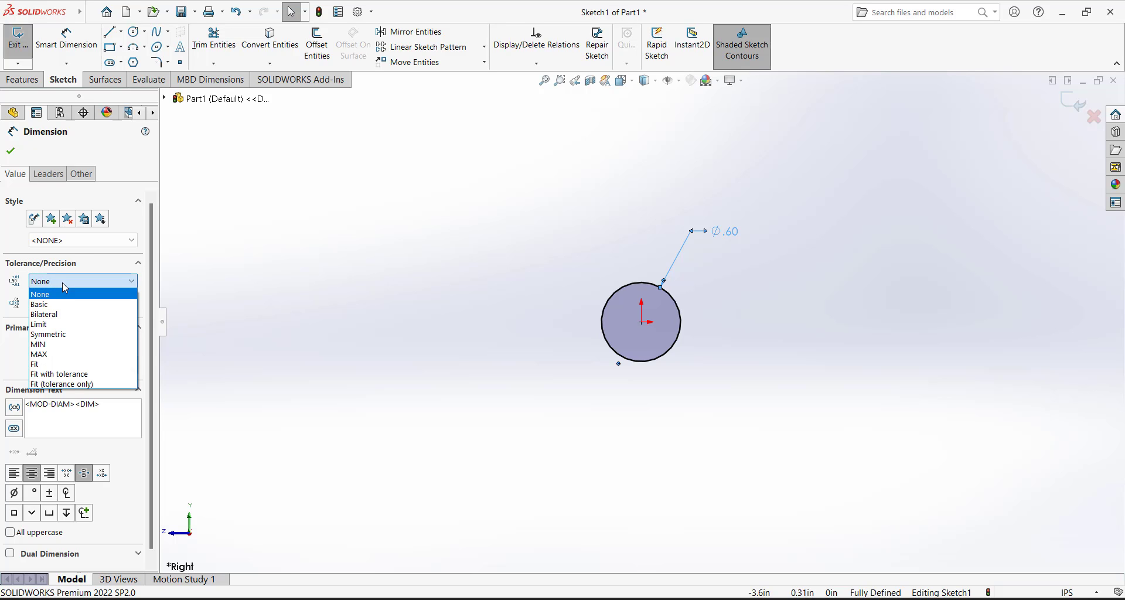
pyautogui.click(62, 314)
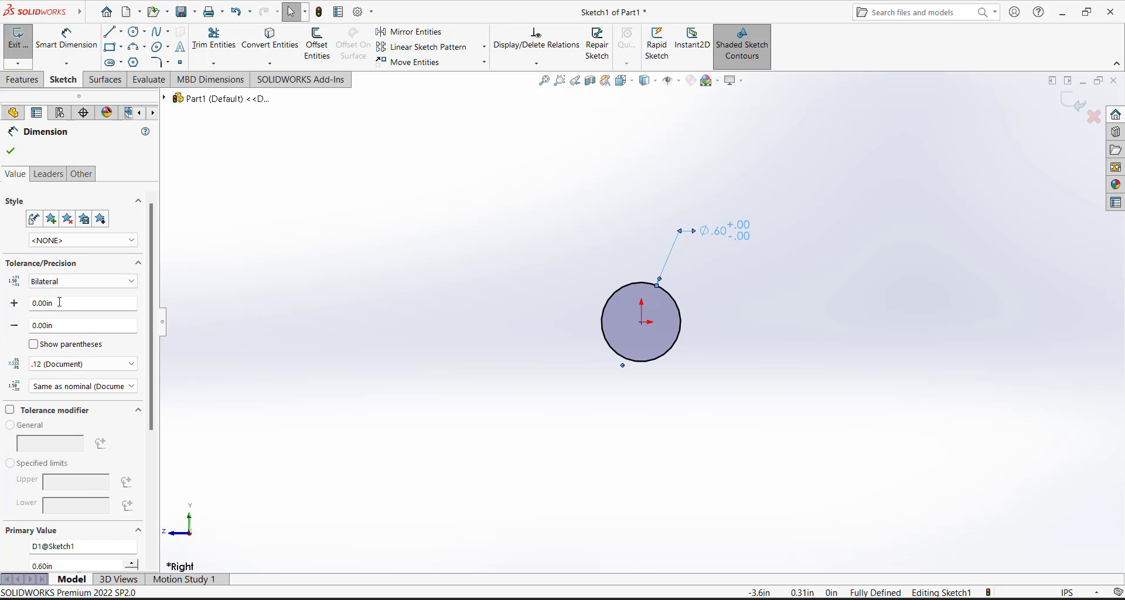
pyautogui.click(65, 321)
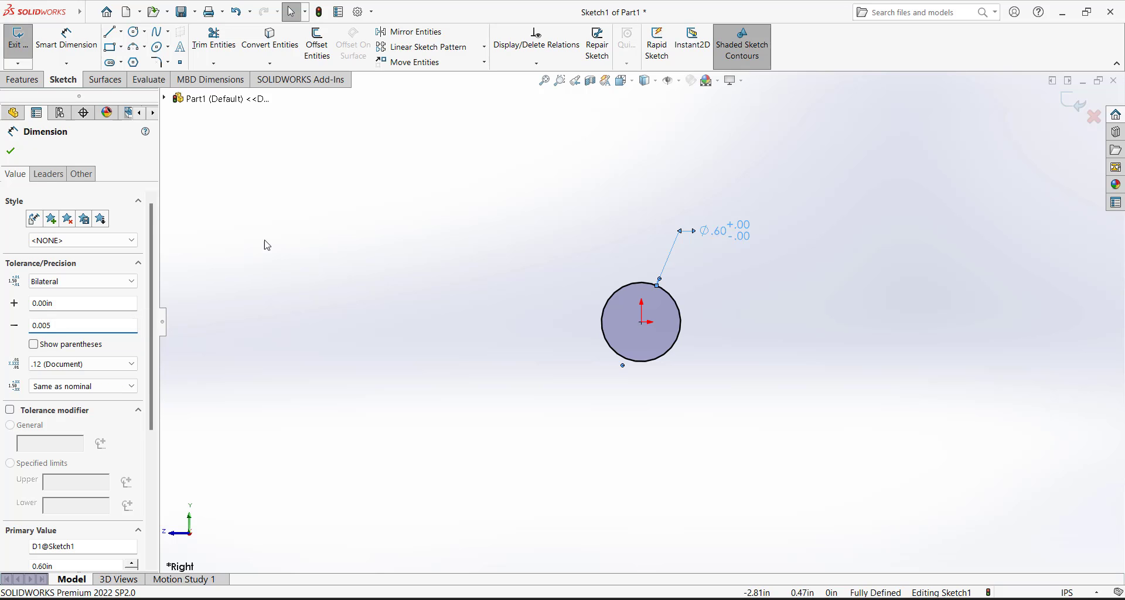
pyautogui.click(11, 151)
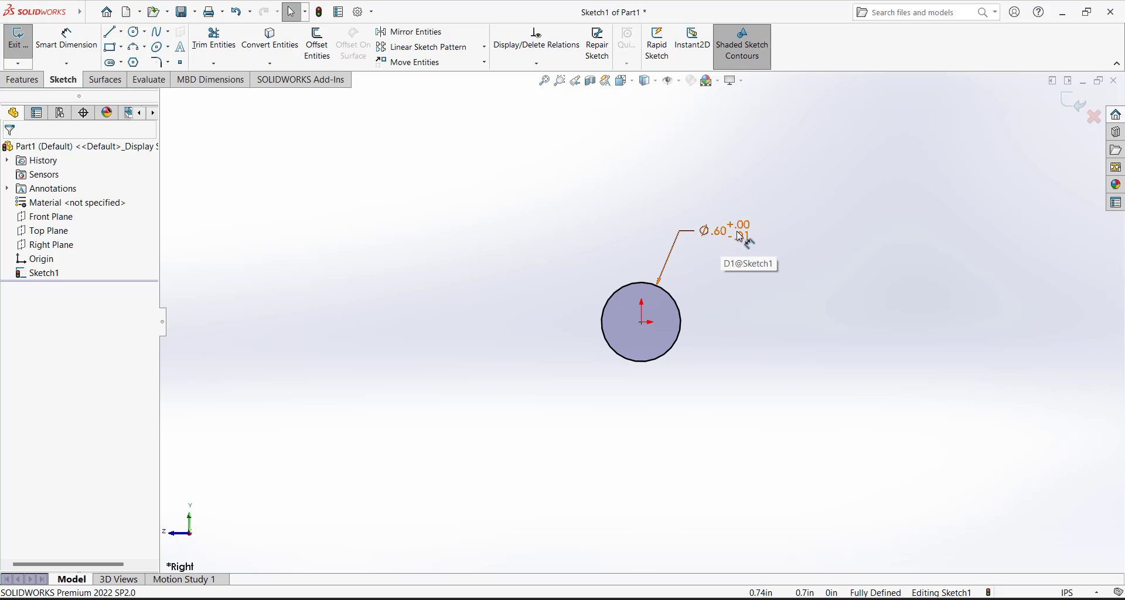
# - Set the document's basic length units to three decimal places (.123) and rebuild the part to leave the sketch
pyautogui.click(358, 11)
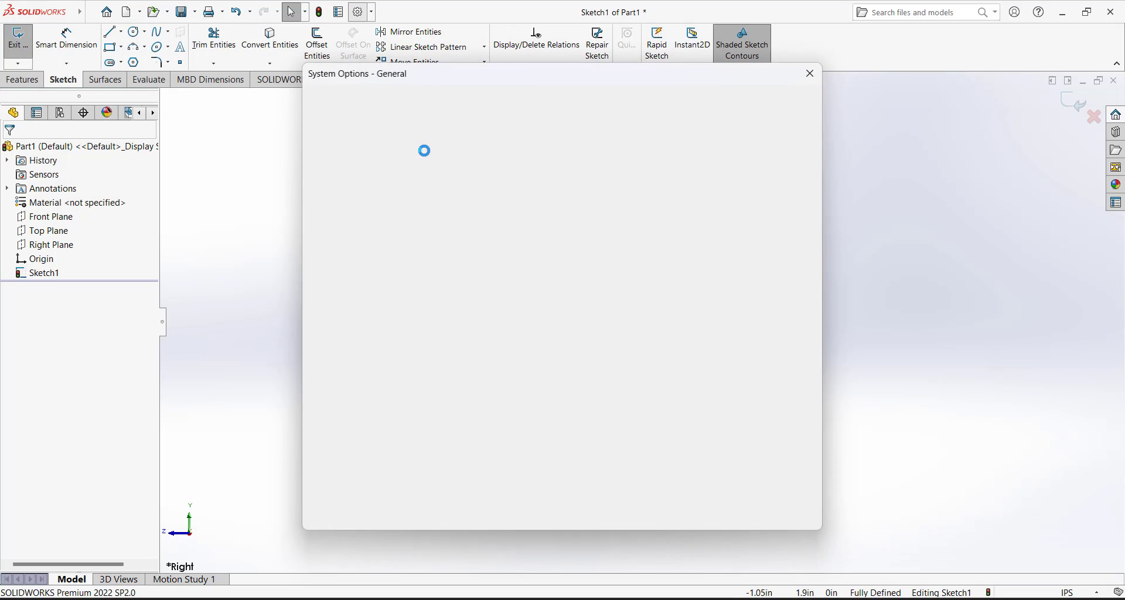
pyautogui.click(416, 102)
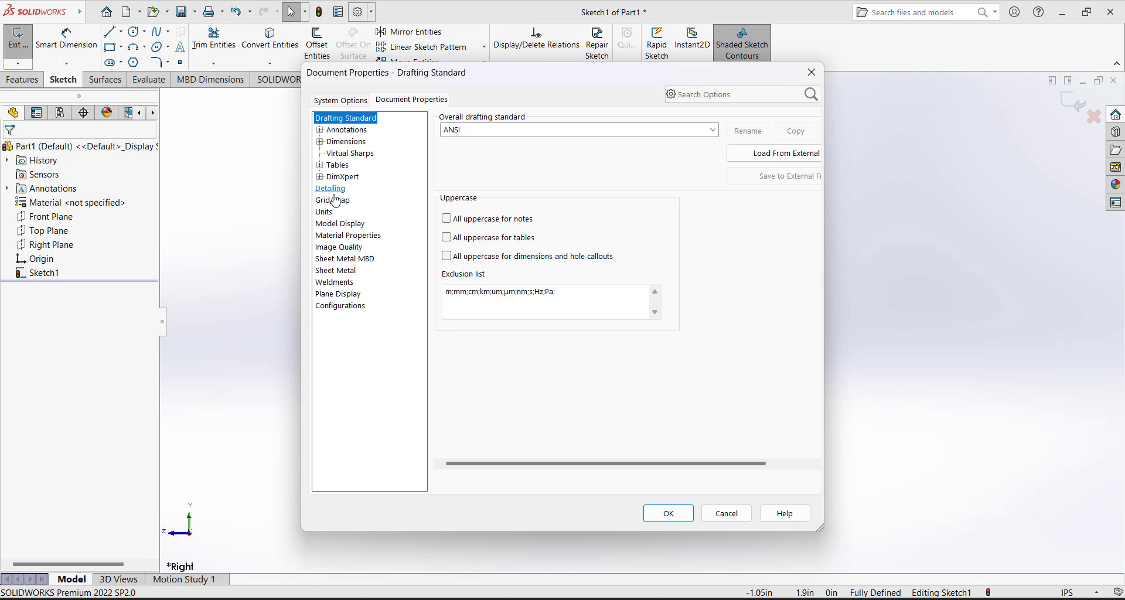
pyautogui.click(324, 211)
pyautogui.click(651, 251)
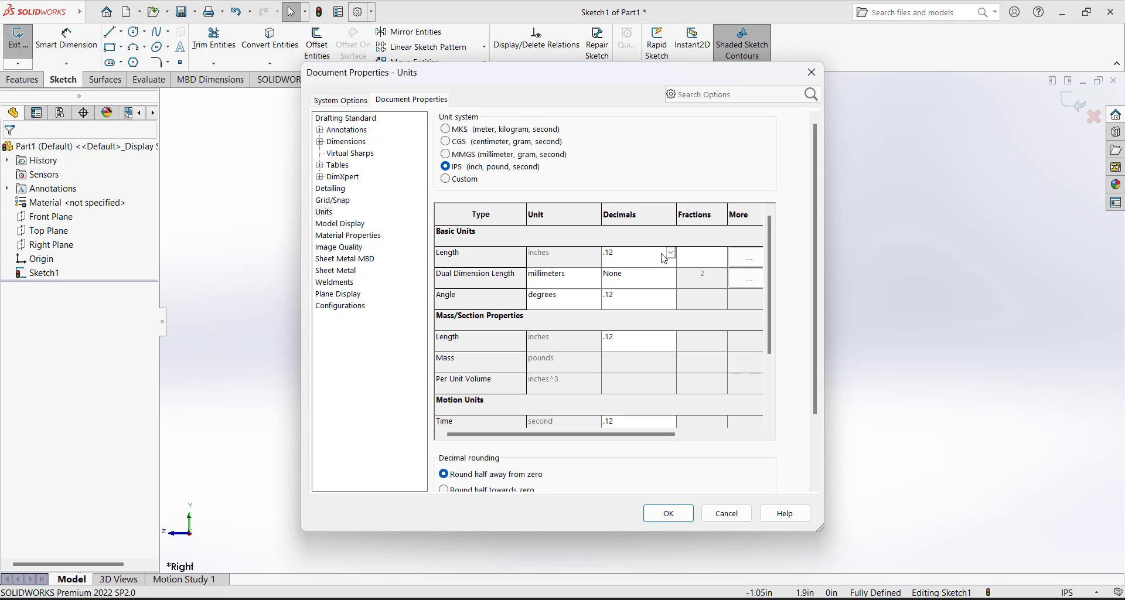
pyautogui.click(670, 252)
pyautogui.click(626, 286)
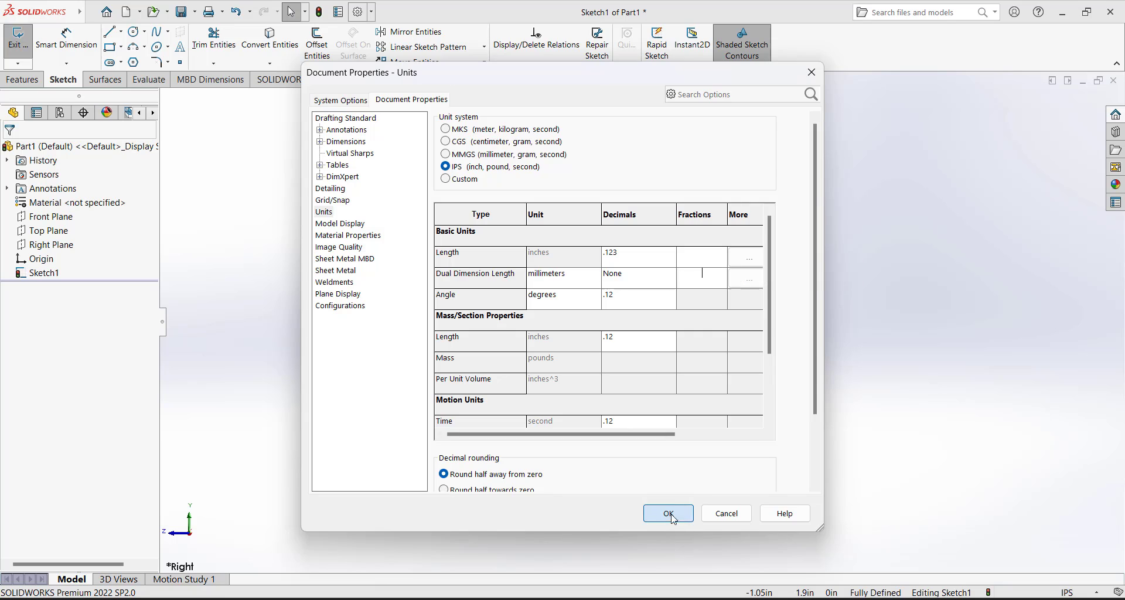
pyautogui.click(668, 514)
pyautogui.hotkey('ctrl', 'b')
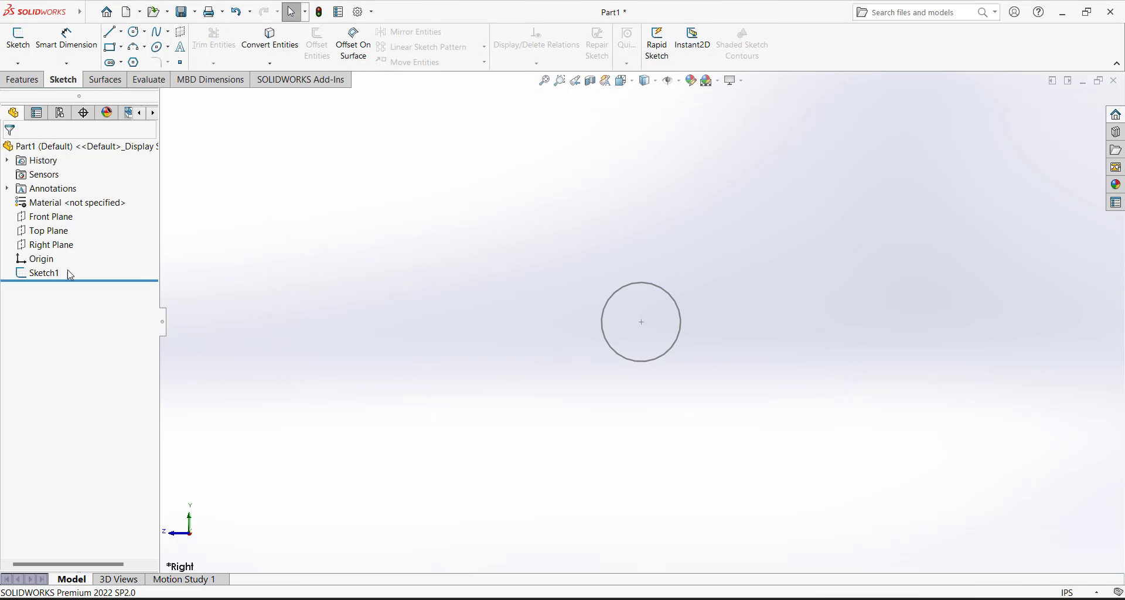
# - Extrude the circle sketch as a blind boss 6.5 in deep from the sketch plane
pyautogui.click(49, 273)
pyautogui.click(63, 233)
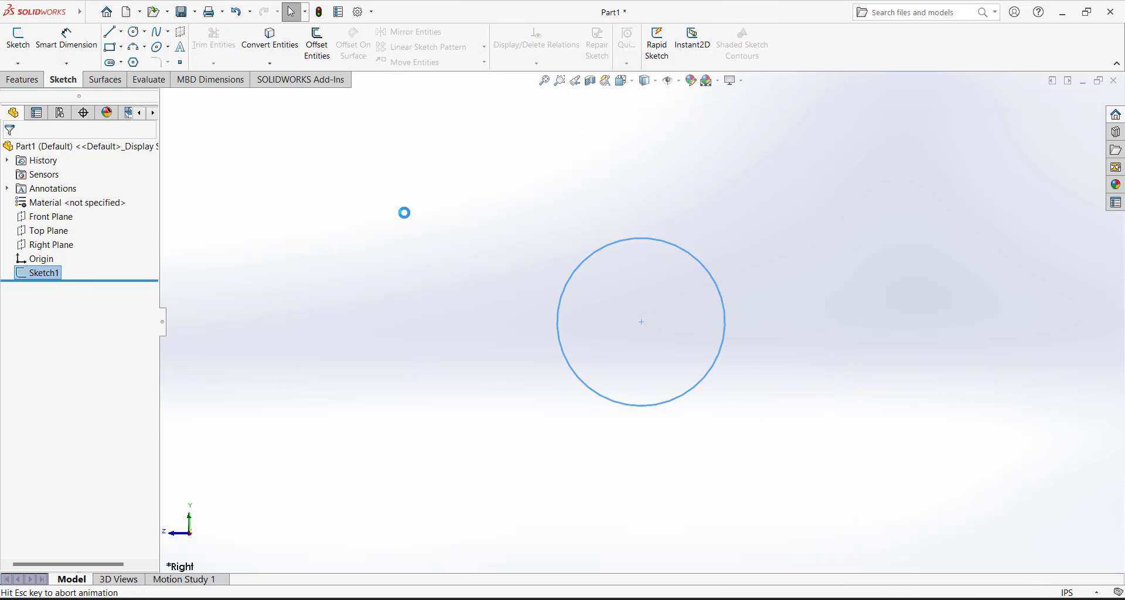
pyautogui.click(1082, 107)
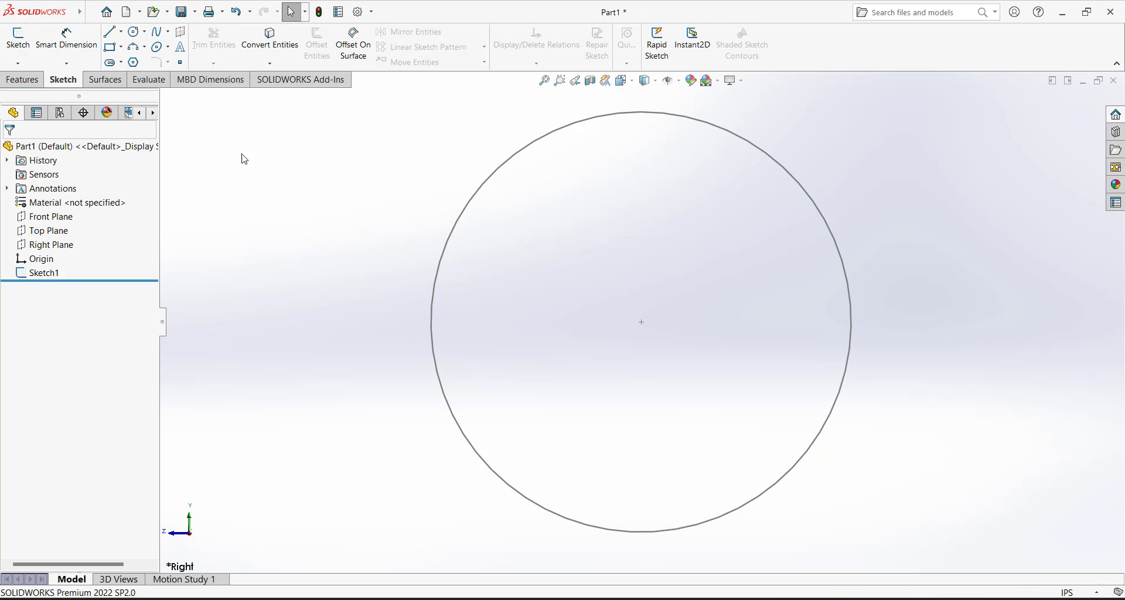
pyautogui.click(622, 81)
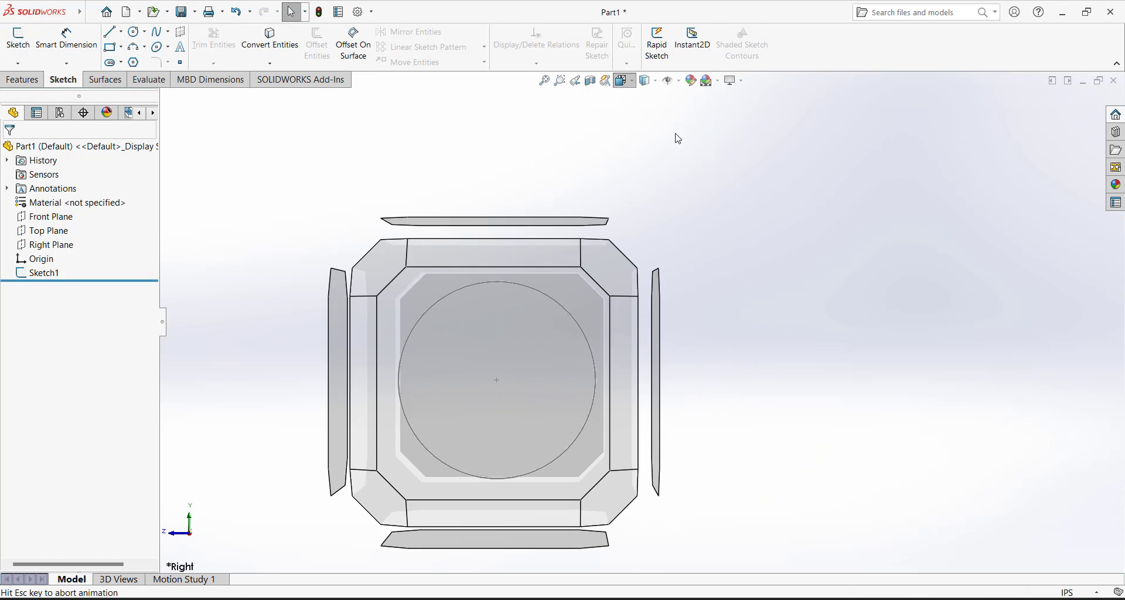
pyautogui.click(630, 127)
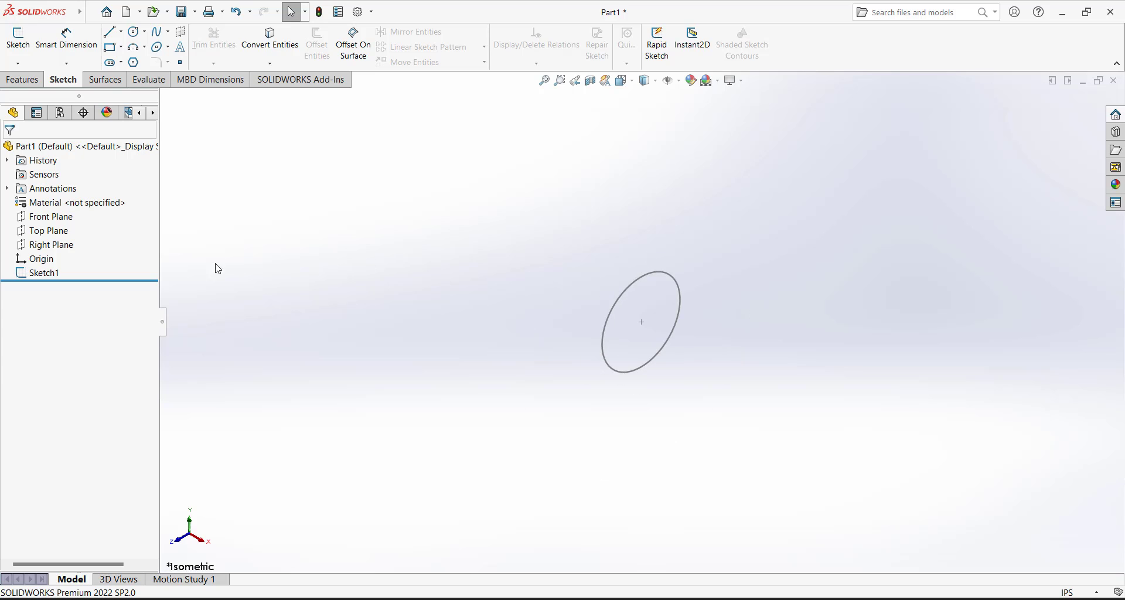
pyautogui.click(52, 277)
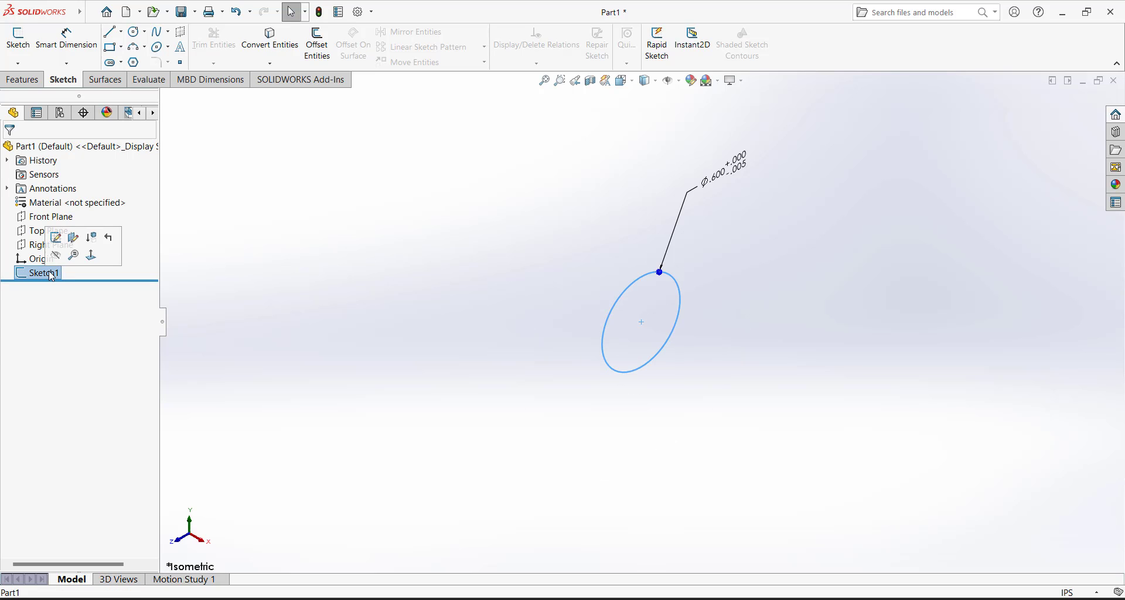
pyautogui.click(18, 80)
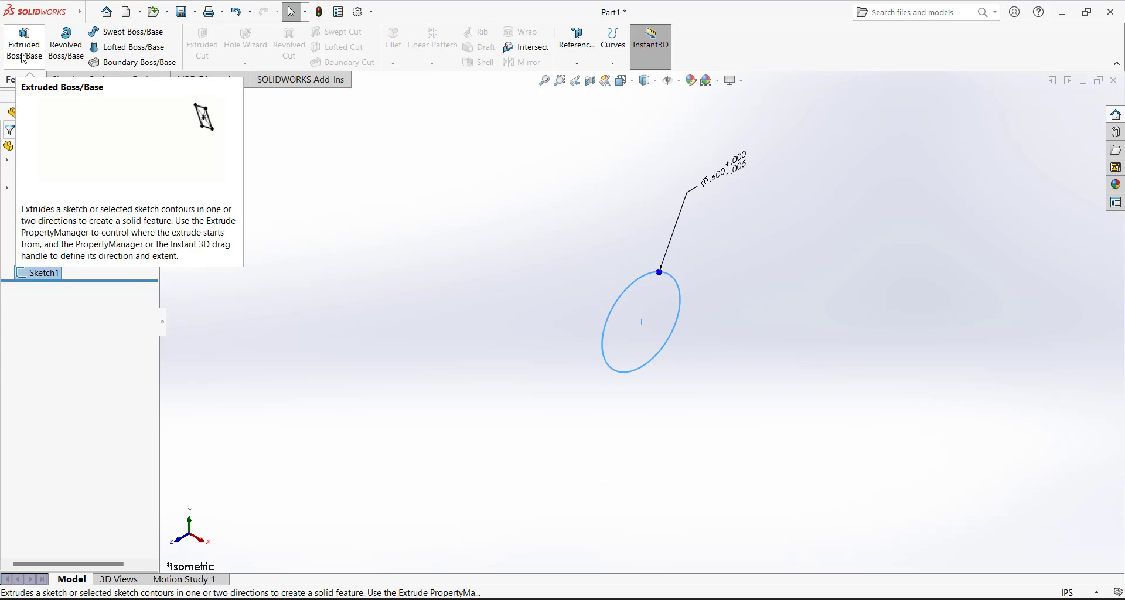
pyautogui.click(31, 59)
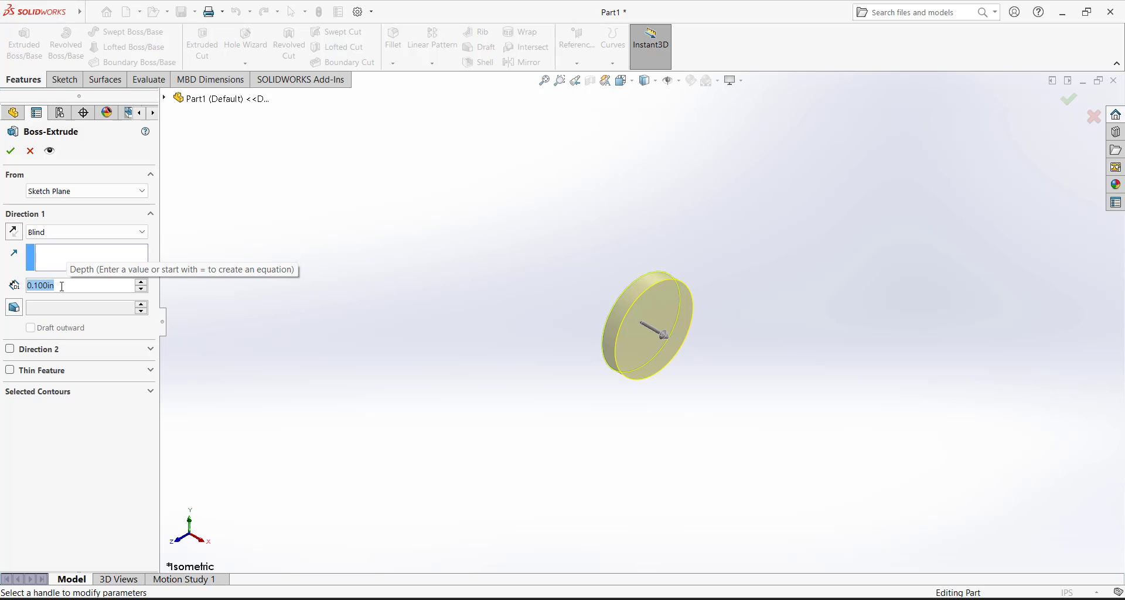
pyautogui.write('6.5')
pyautogui.press('Return')
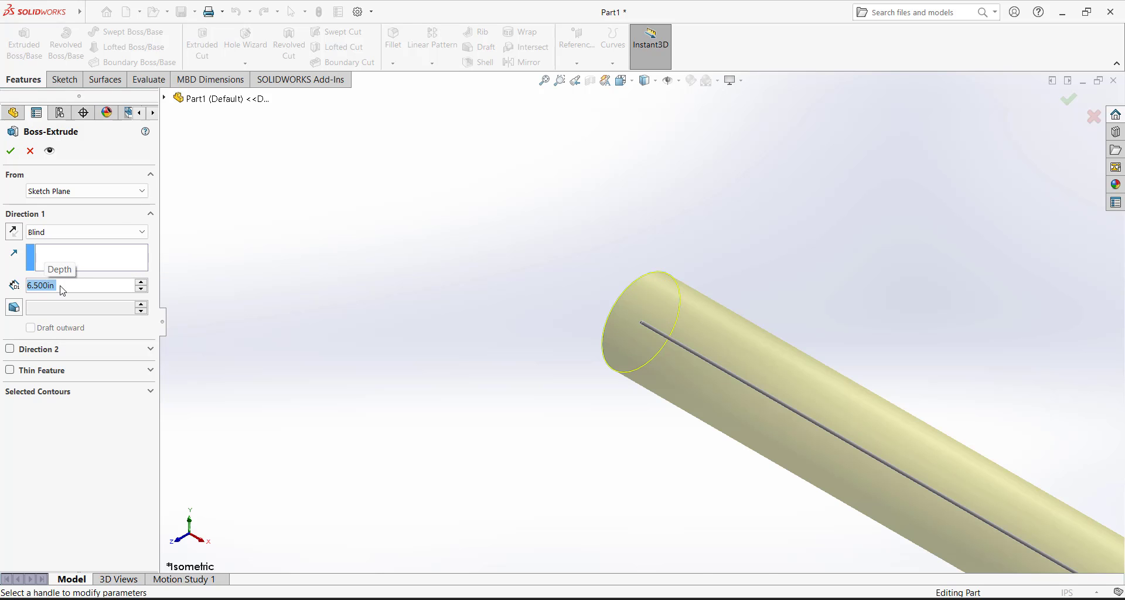
pyautogui.scroll(7, 482, 279)
pyautogui.scroll(-3, 928, 411)
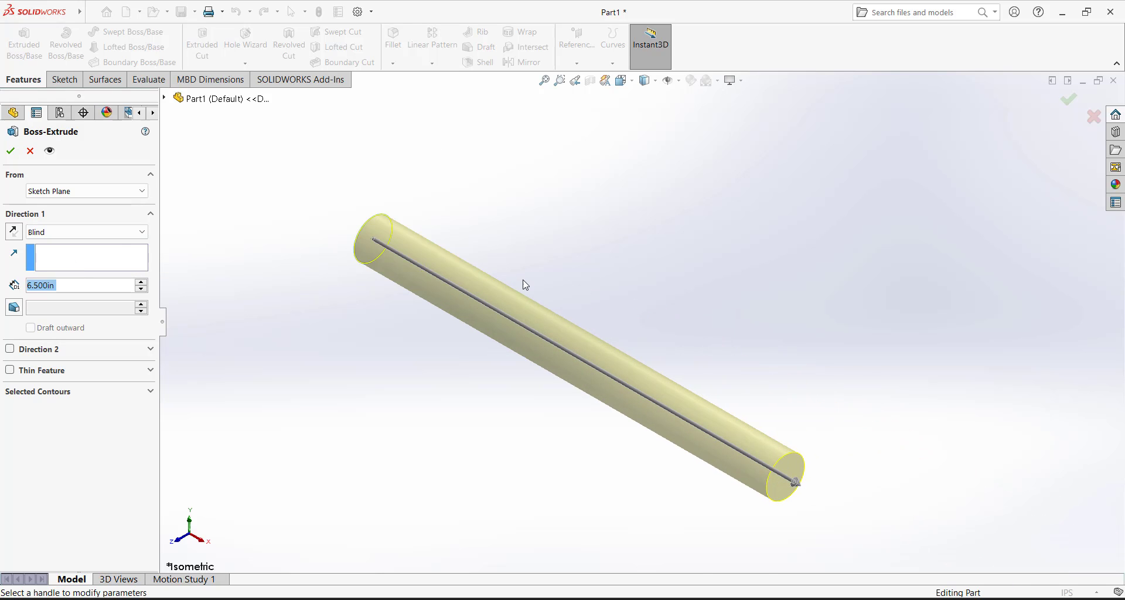
pyautogui.scroll(1, 523, 280)
pyautogui.scroll(-2, 558, 289)
pyautogui.click(11, 151)
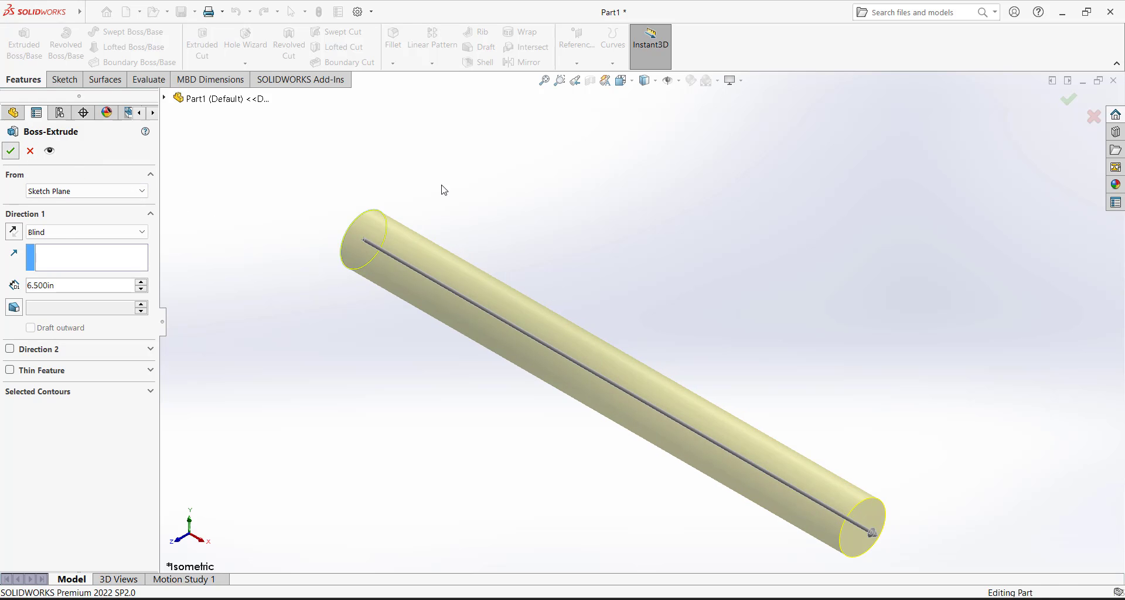
pyautogui.scroll(3, 542, 217)
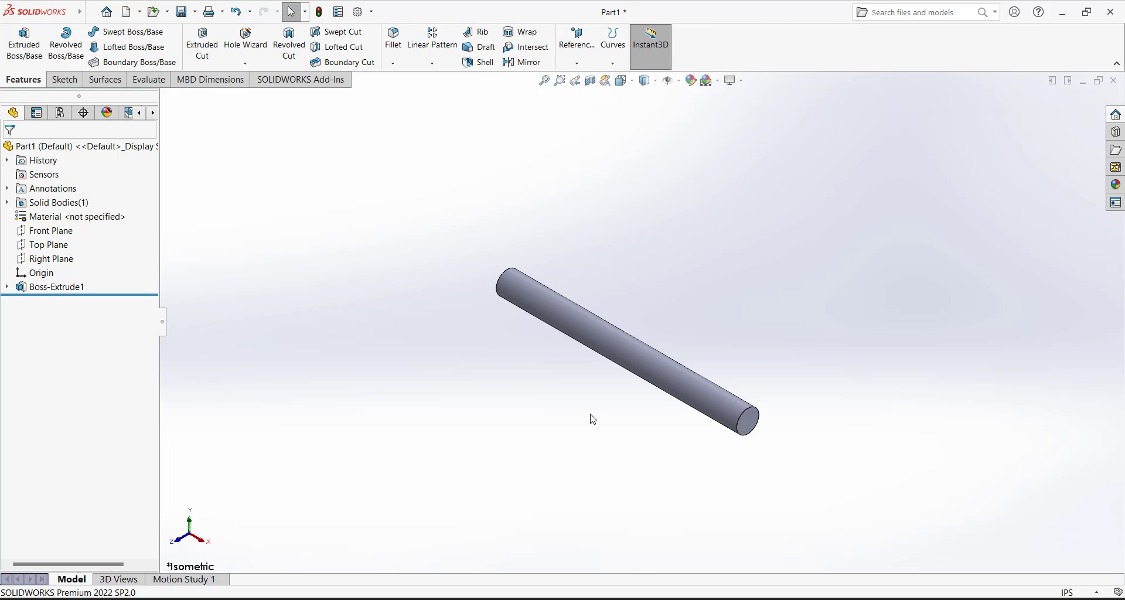
# - Start a sketch on the Front Plane and draw a corner rectangle about 0.332 by 0.226 in above the shaft
pyautogui.click(70, 231)
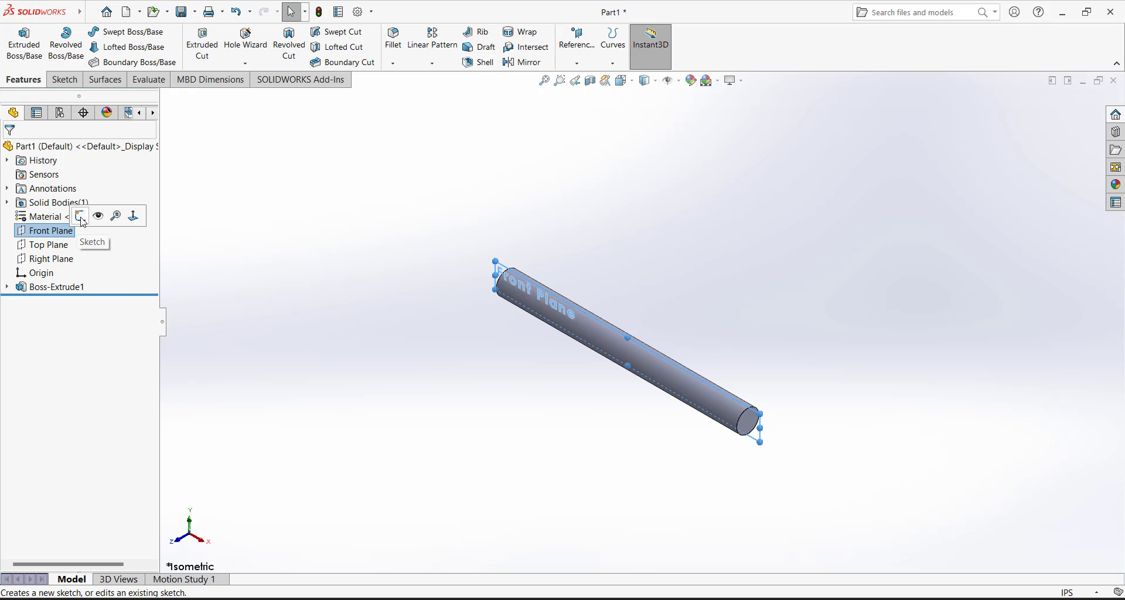
pyautogui.click(80, 217)
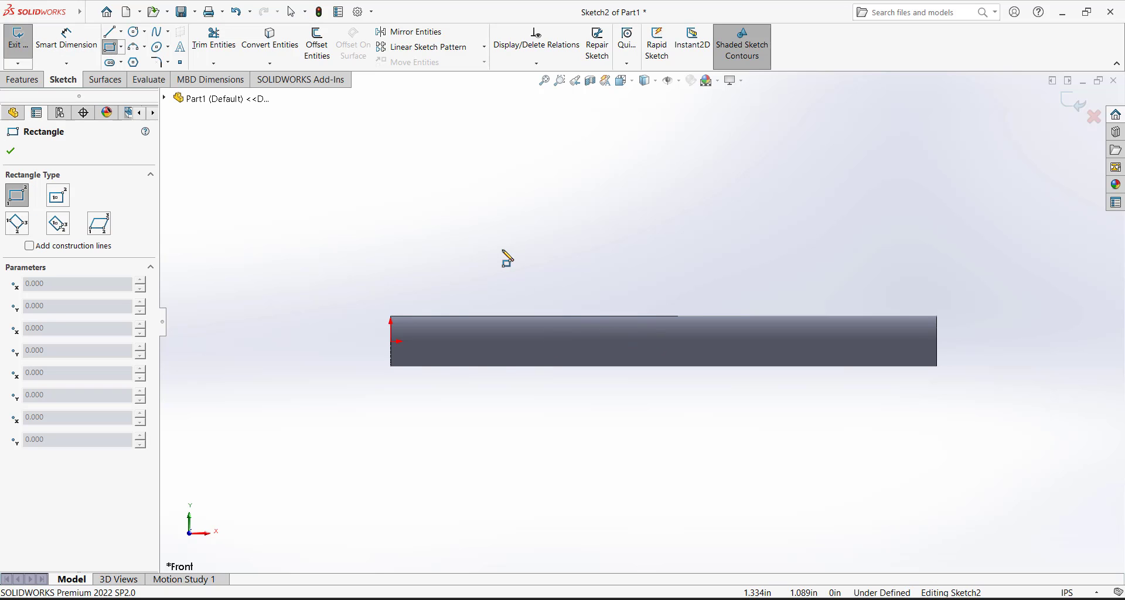
pyautogui.scroll(-2, 613, 306)
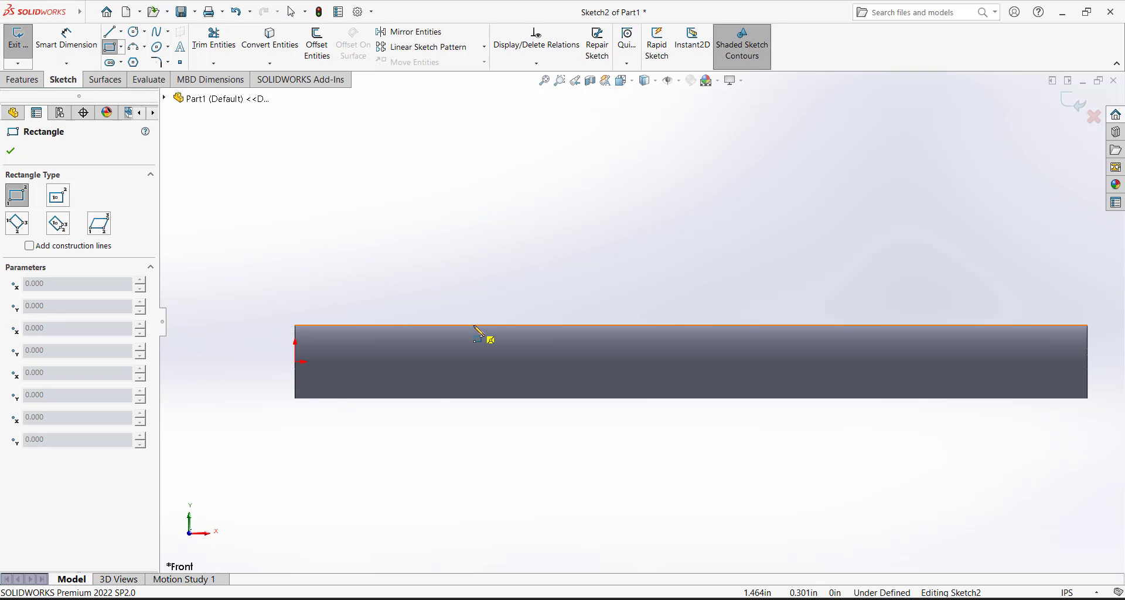
pyautogui.click(470, 248)
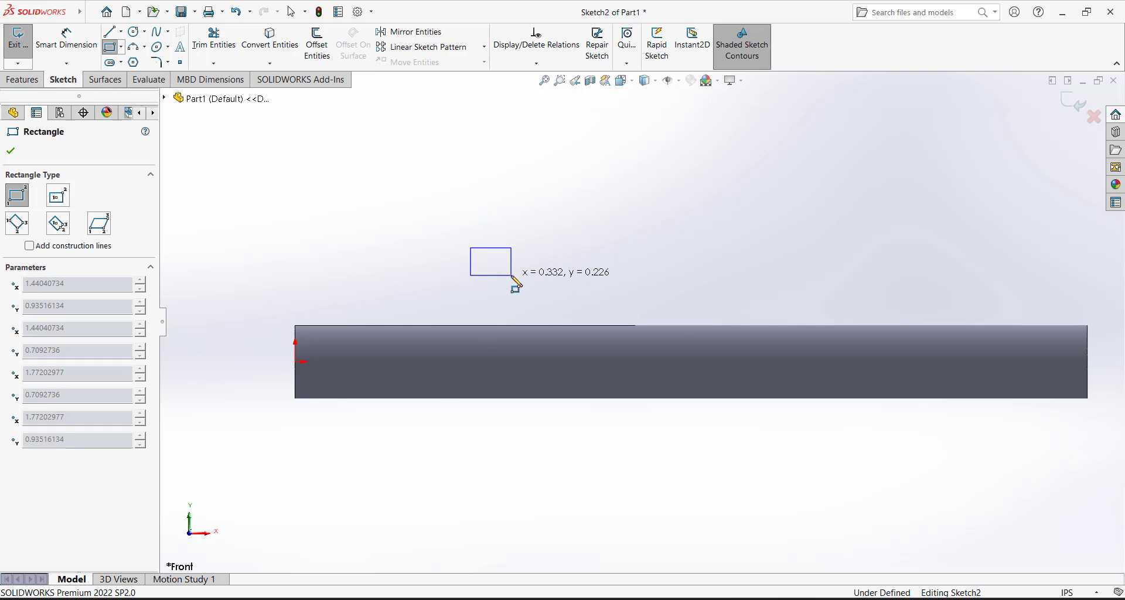
pyautogui.click(512, 276)
pyautogui.press('Escape')
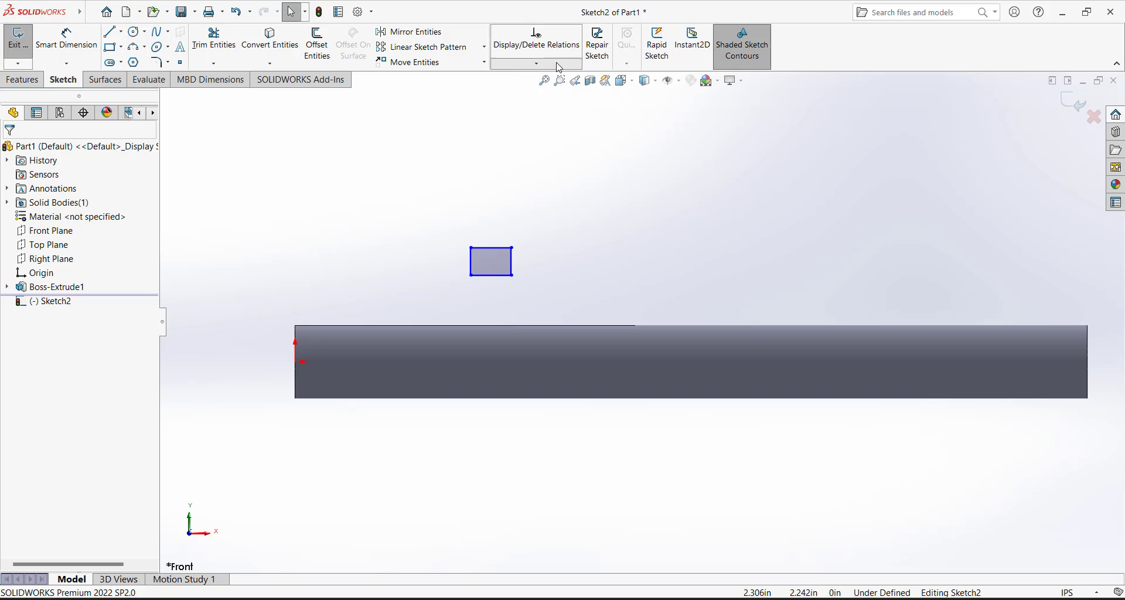
# - Add a coincident relation between the rectangle's upper-left corner and the shaft's upper silhouette edge
pyautogui.click(559, 65)
pyautogui.click(547, 163)
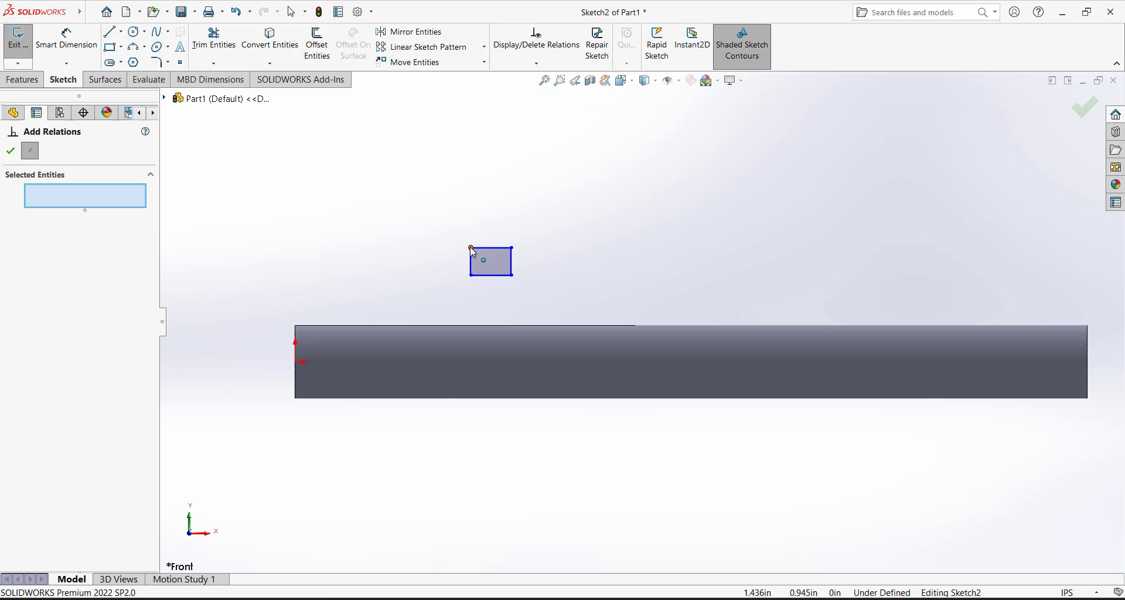
pyautogui.click(470, 247)
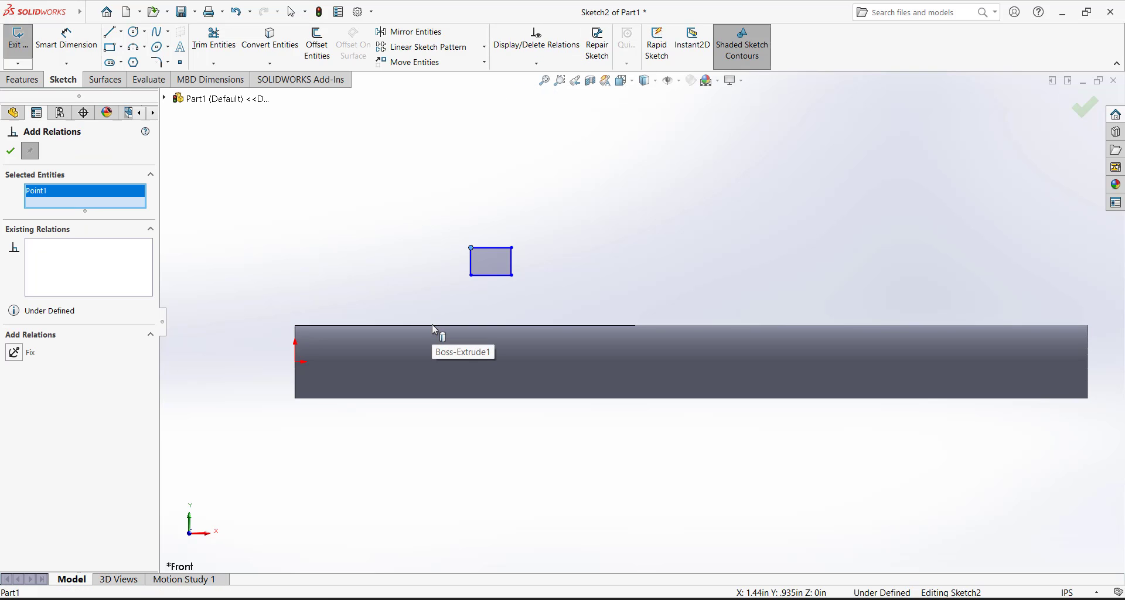
pyautogui.click(434, 326)
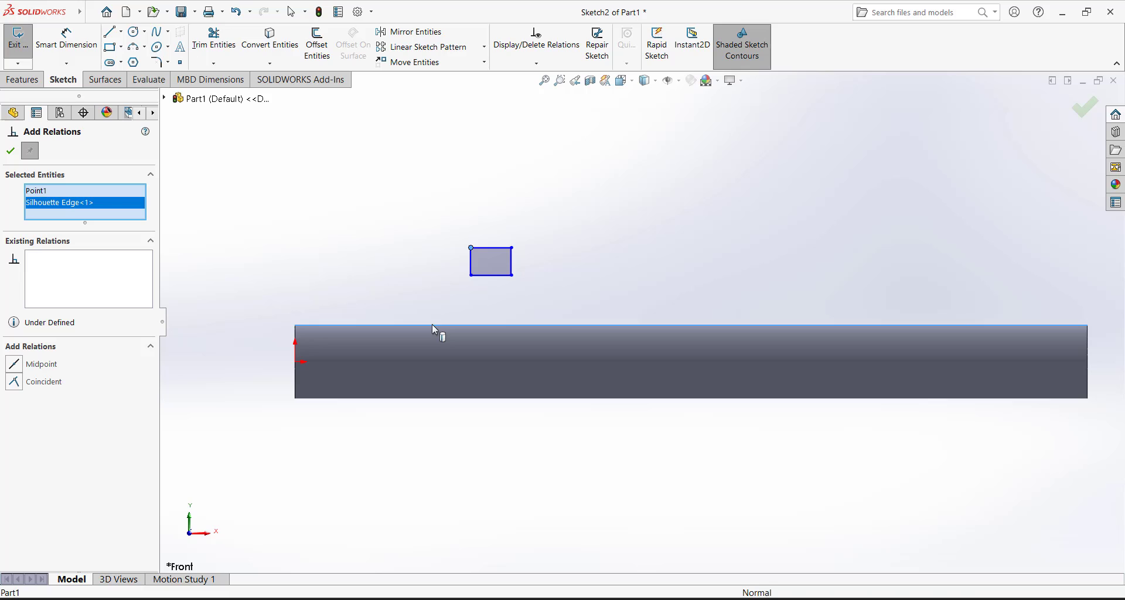
pyautogui.click(15, 382)
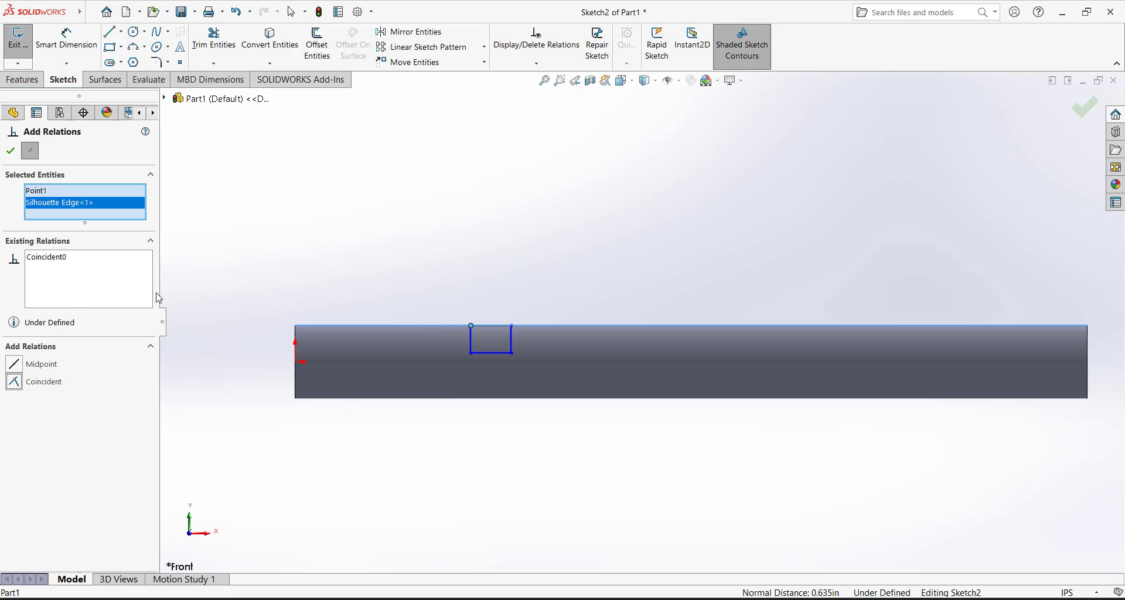
pyautogui.click(11, 152)
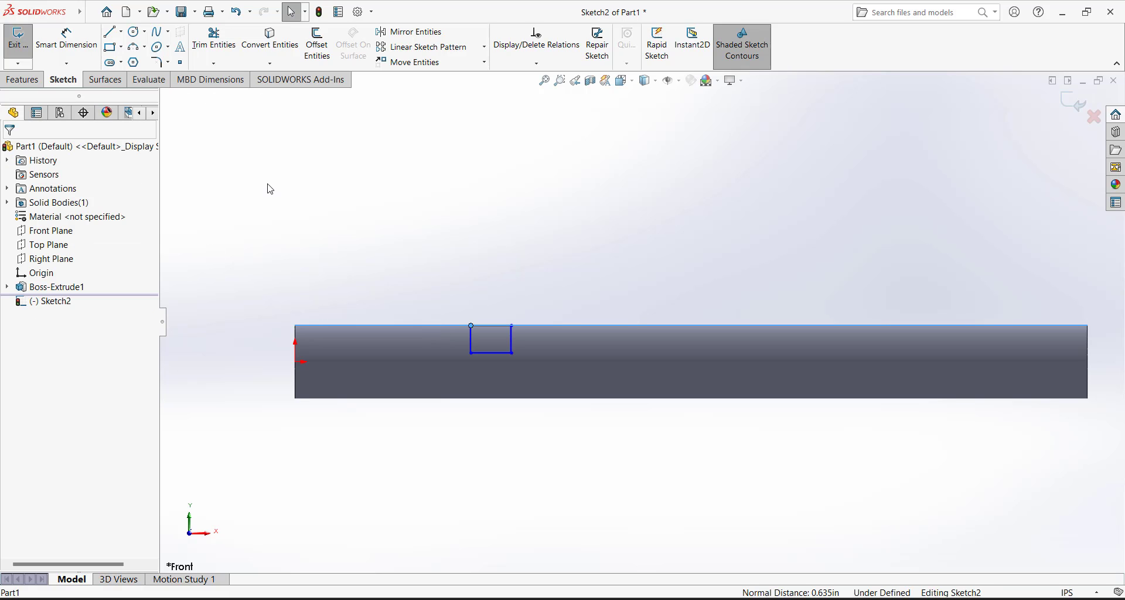
# - Dimension the distance from the shaft's left end to the rectangle's left side and set it to 0.5 in
pyautogui.click(74, 51)
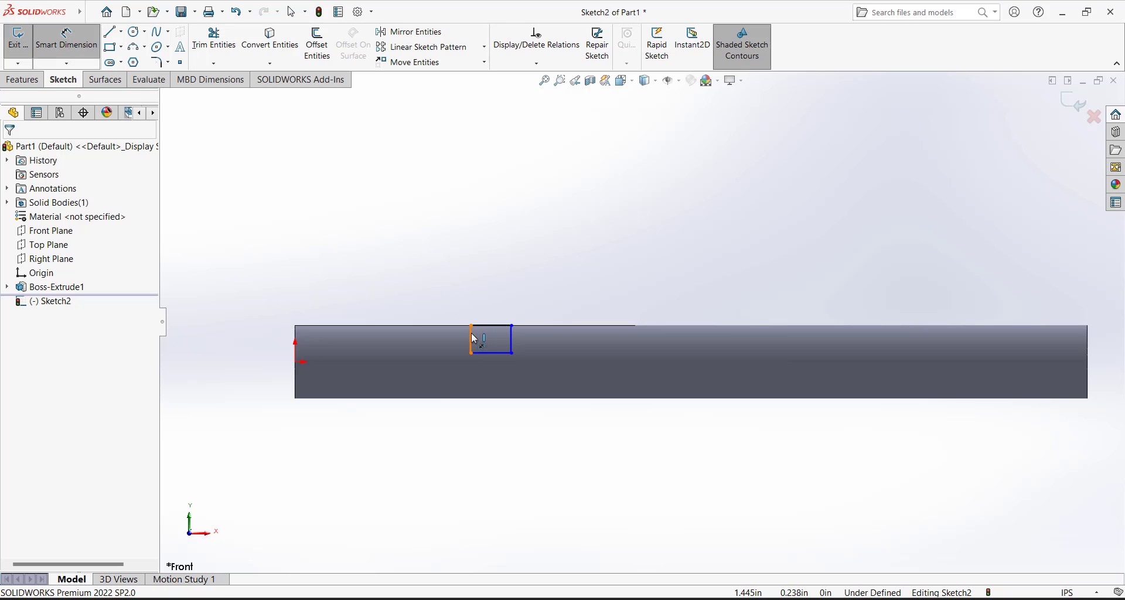
pyautogui.click(471, 333)
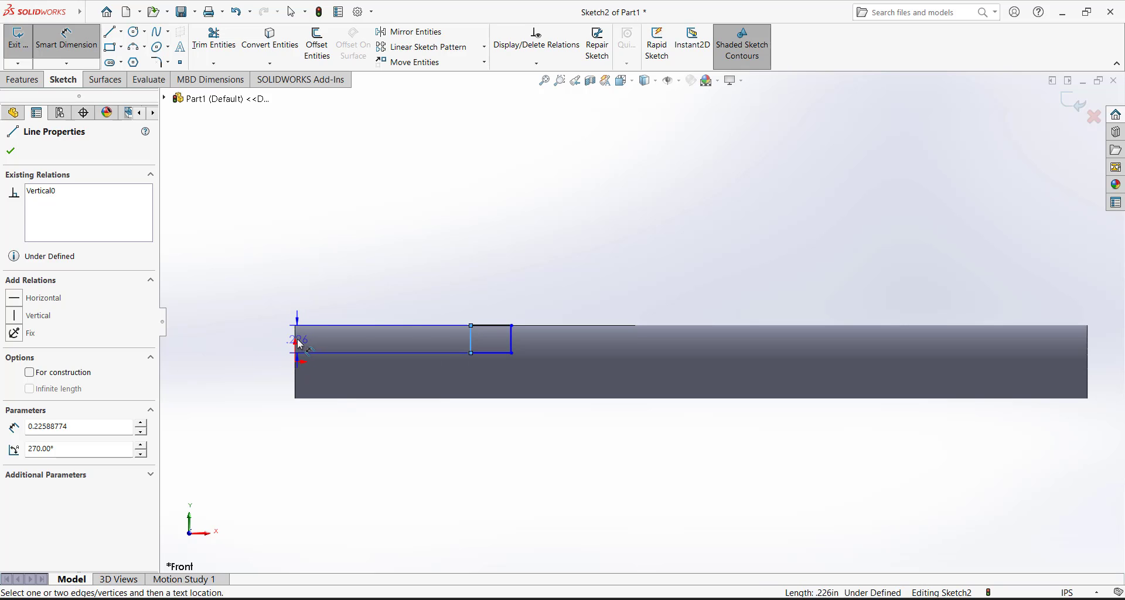
pyautogui.click(471, 339)
pyautogui.click(353, 296)
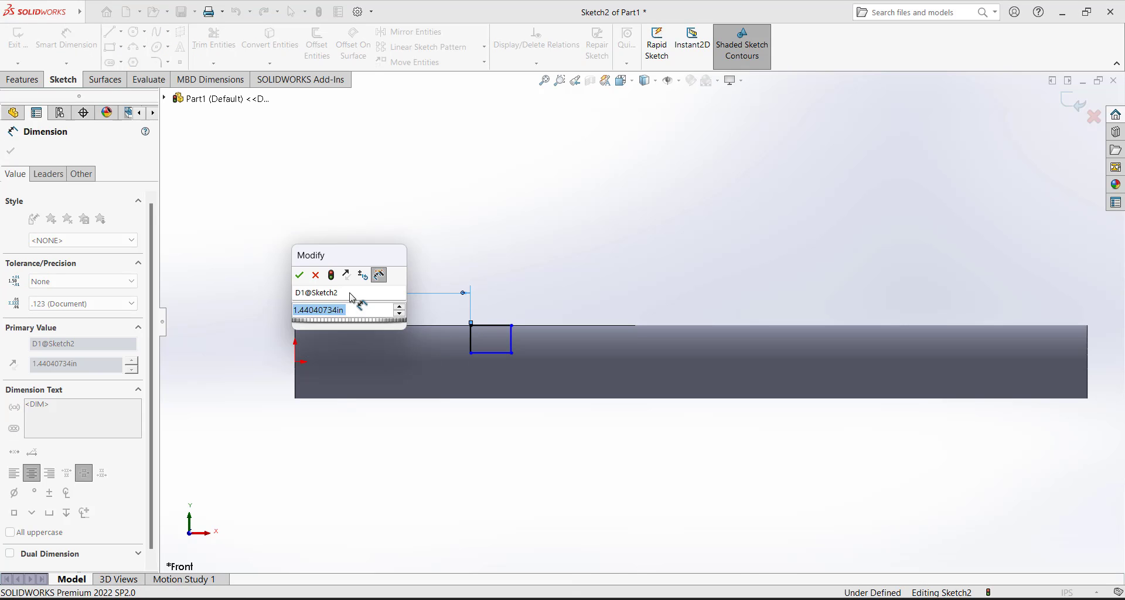
pyautogui.write('0.5')
pyautogui.press('Return')
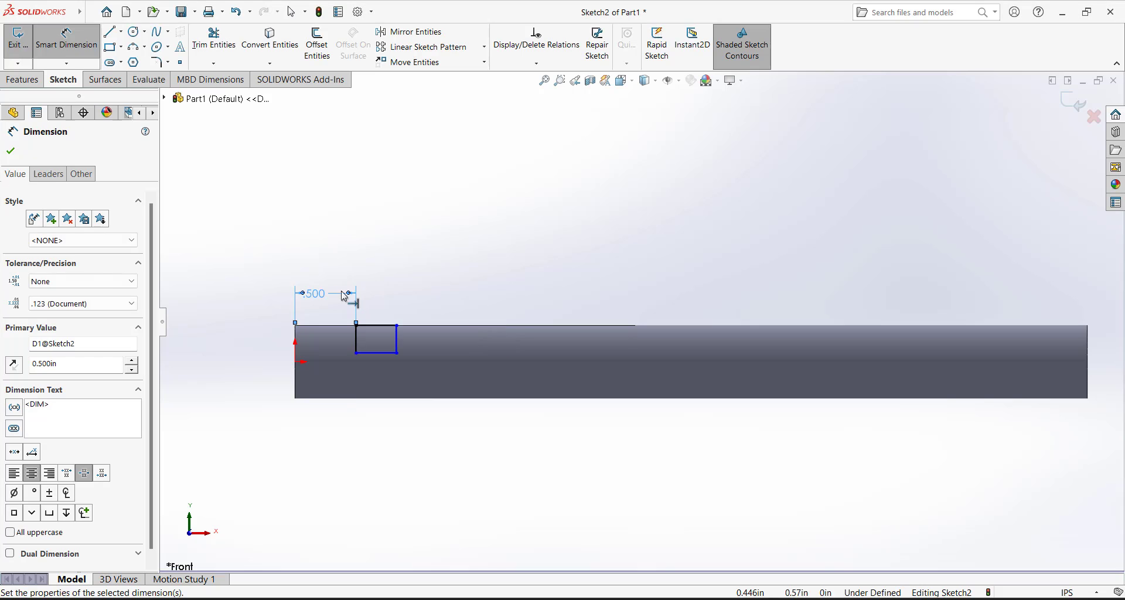
# - Dimension the rectangle's width along the shaft's upper edge and set it to 0.063 in
pyautogui.scroll(-3, 363, 351)
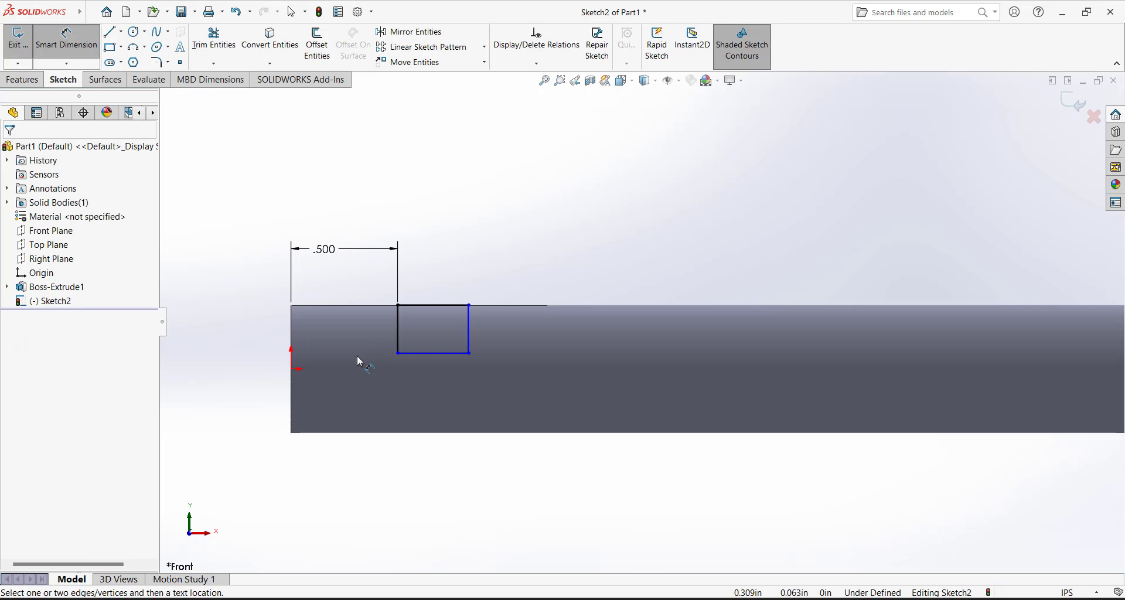
pyautogui.scroll(-2, 360, 361)
pyautogui.click(494, 279)
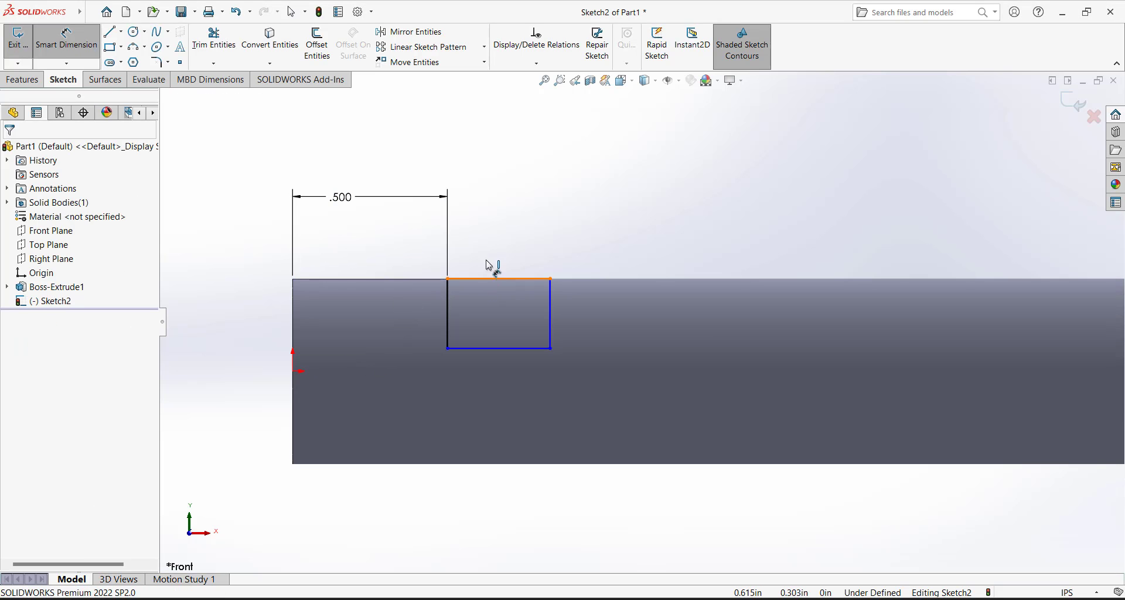
pyautogui.click(497, 247)
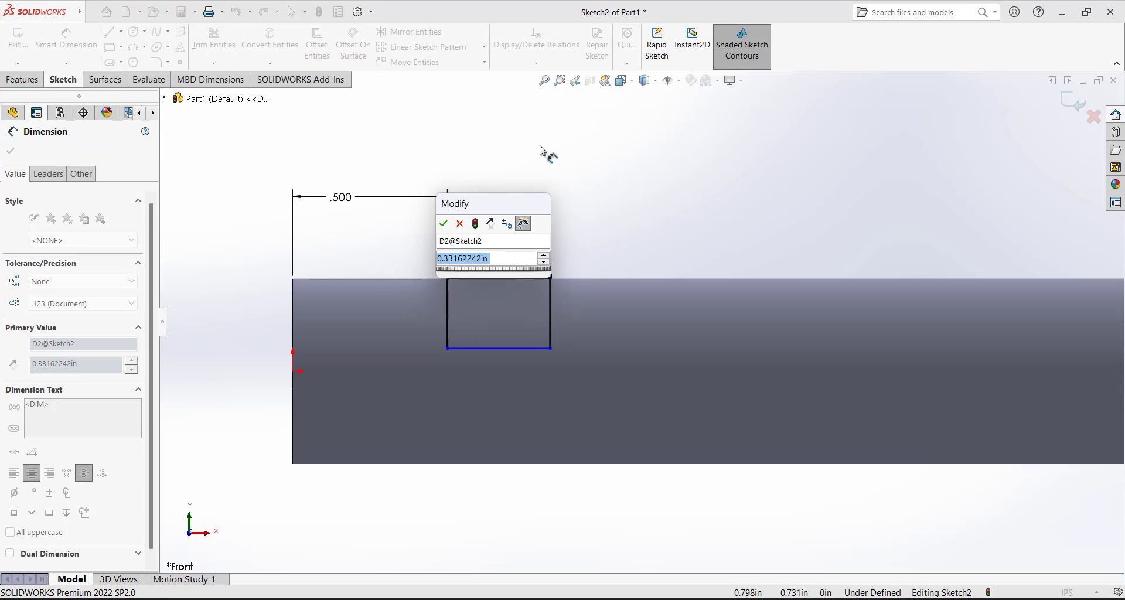
pyautogui.write('0.063')
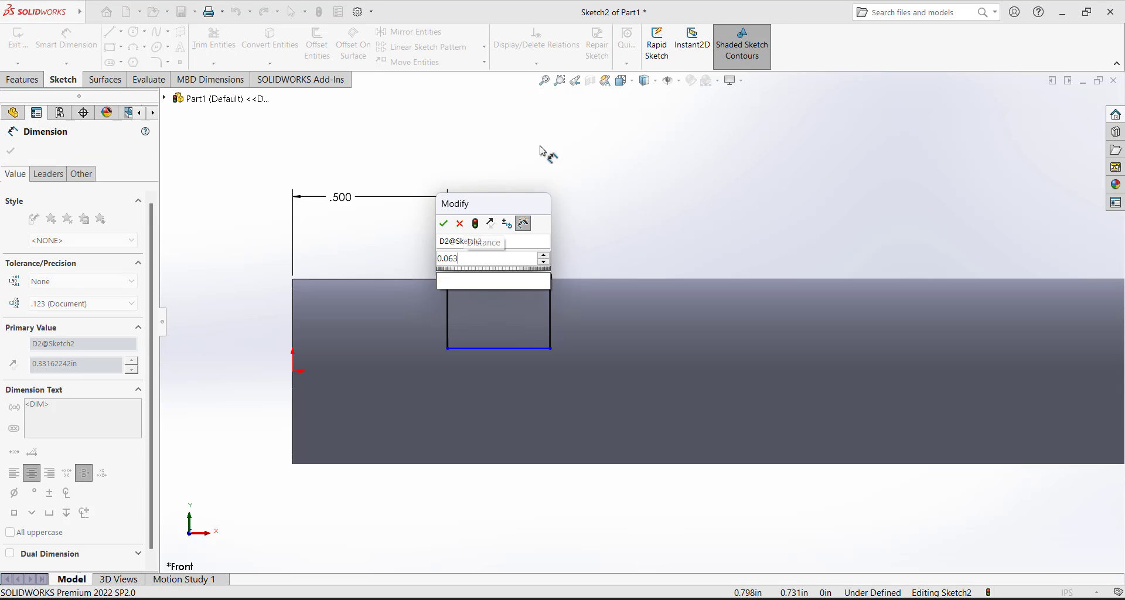
pyautogui.press('Return')
# - Dimension the rectangle's height, set it to 0.063 in, and exit the sketch
pyautogui.click(467, 297)
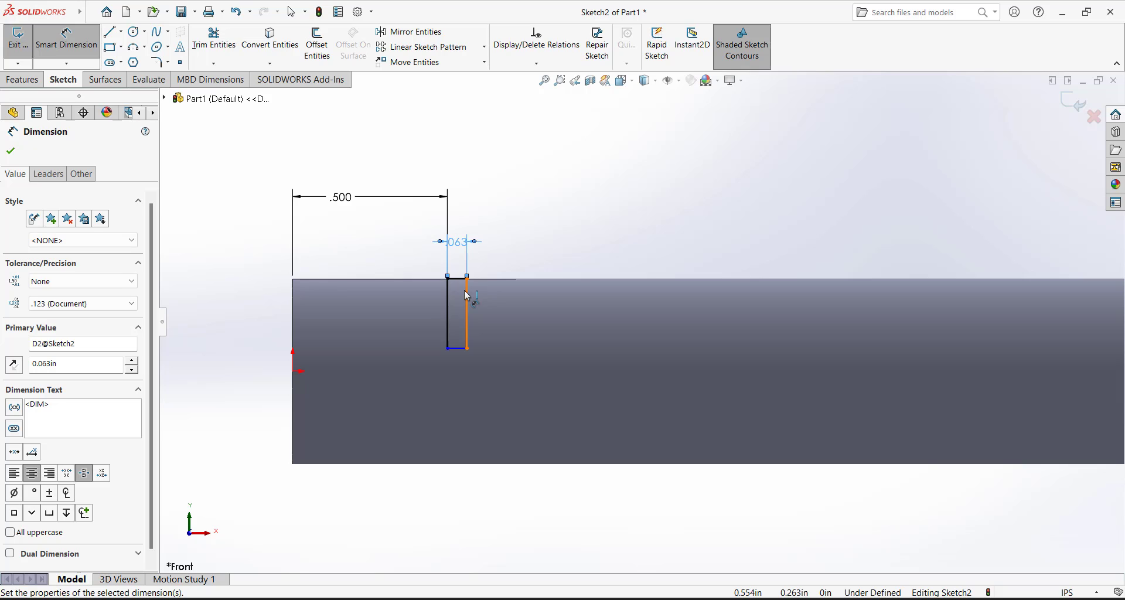
pyautogui.click(534, 298)
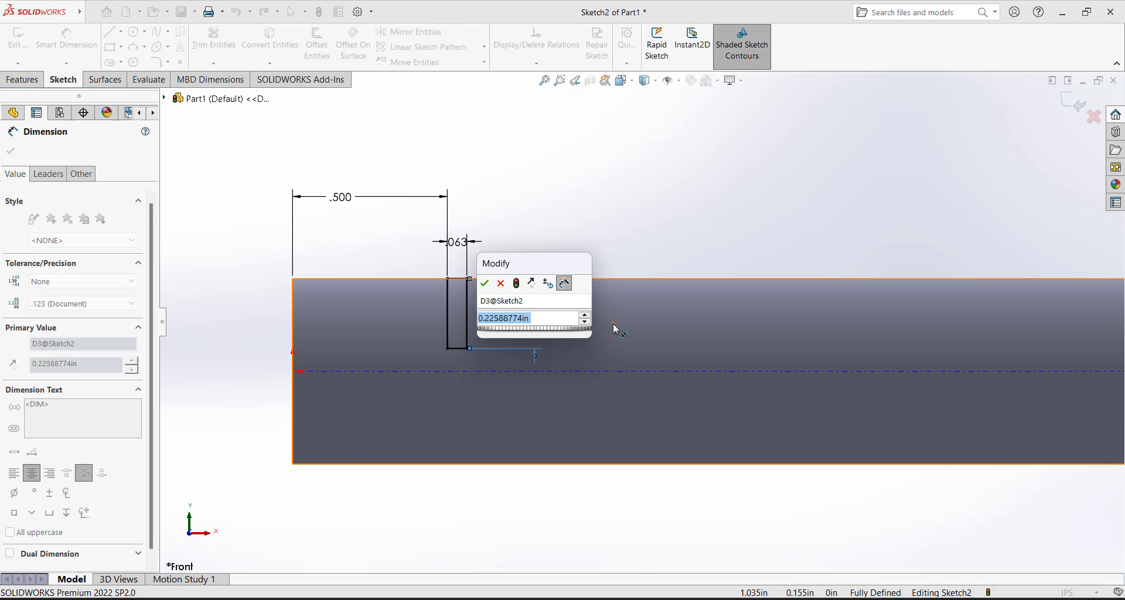
pyautogui.write('0.063')
pyautogui.press('Return')
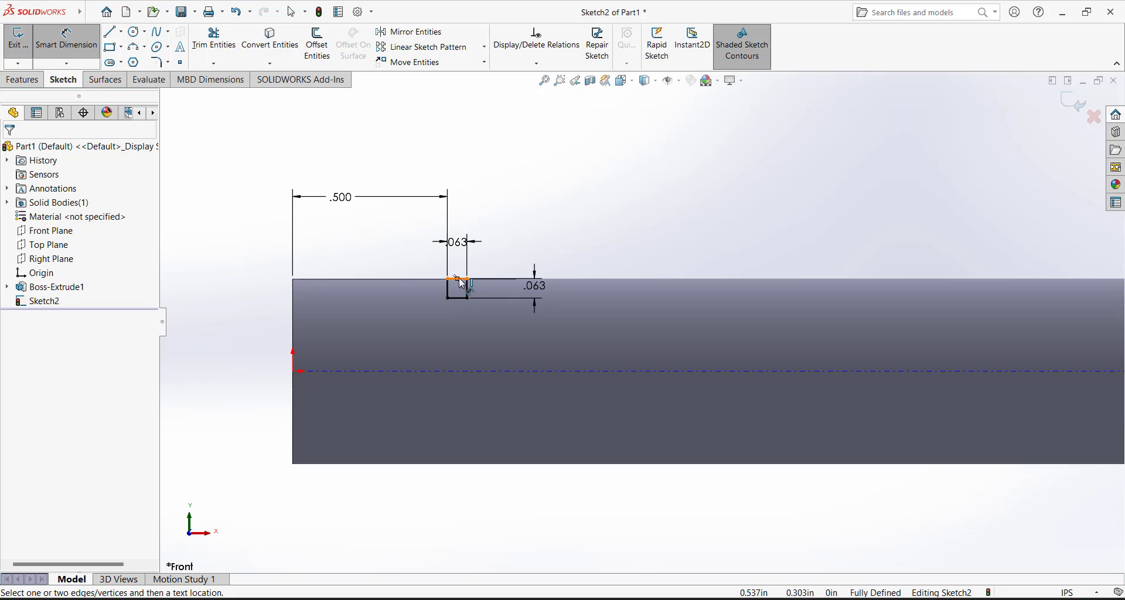
pyautogui.click(17, 40)
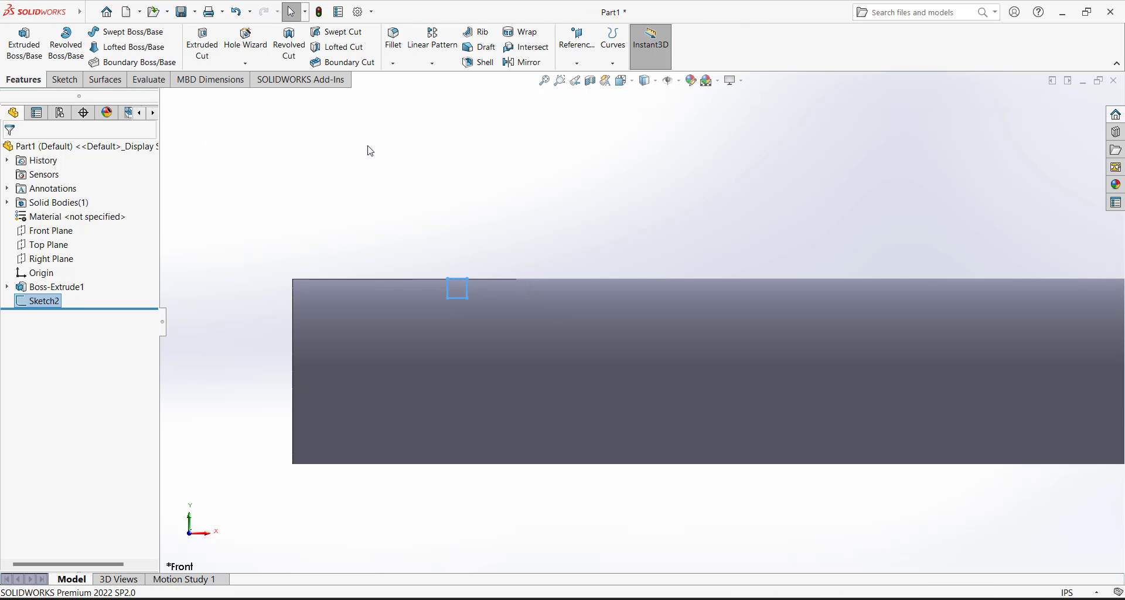
# - Reopen the groove rectangle's sketch and draw a horizontal centerline from the origin along the shaft's axis
pyautogui.rightClick(50, 303)
pyautogui.click(56, 259)
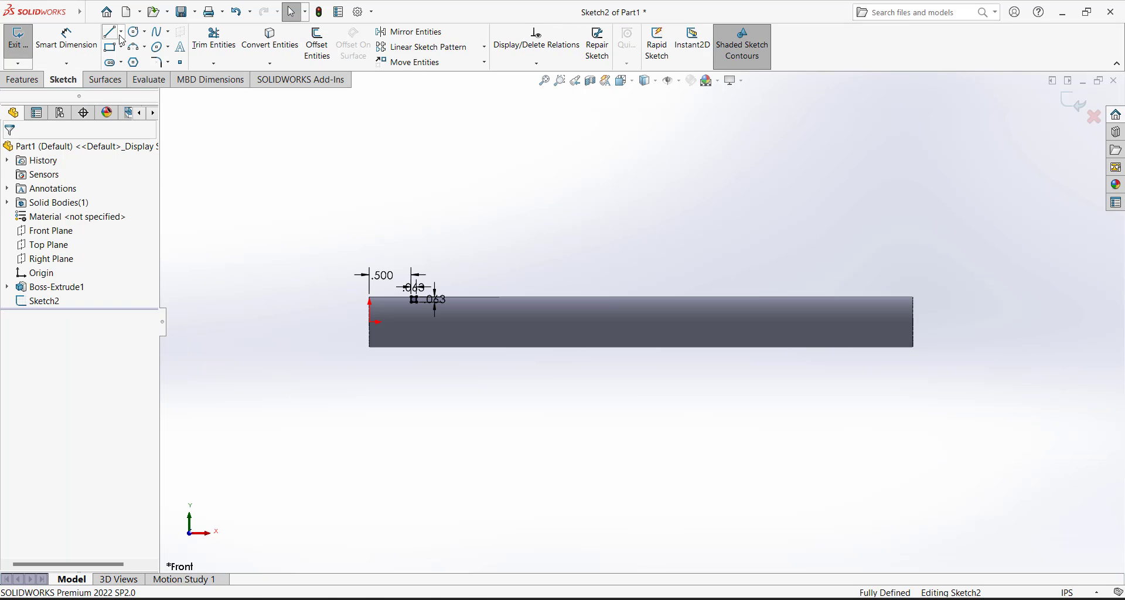
pyautogui.click(121, 33)
pyautogui.click(132, 57)
pyautogui.scroll(-3, 434, 313)
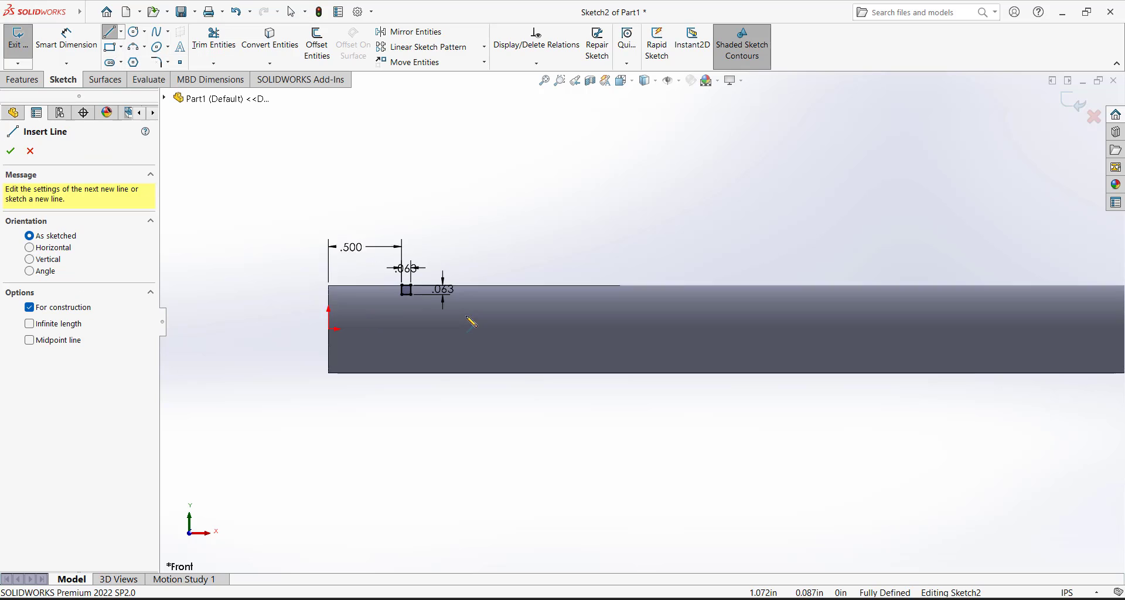
pyautogui.scroll(-1, 416, 313)
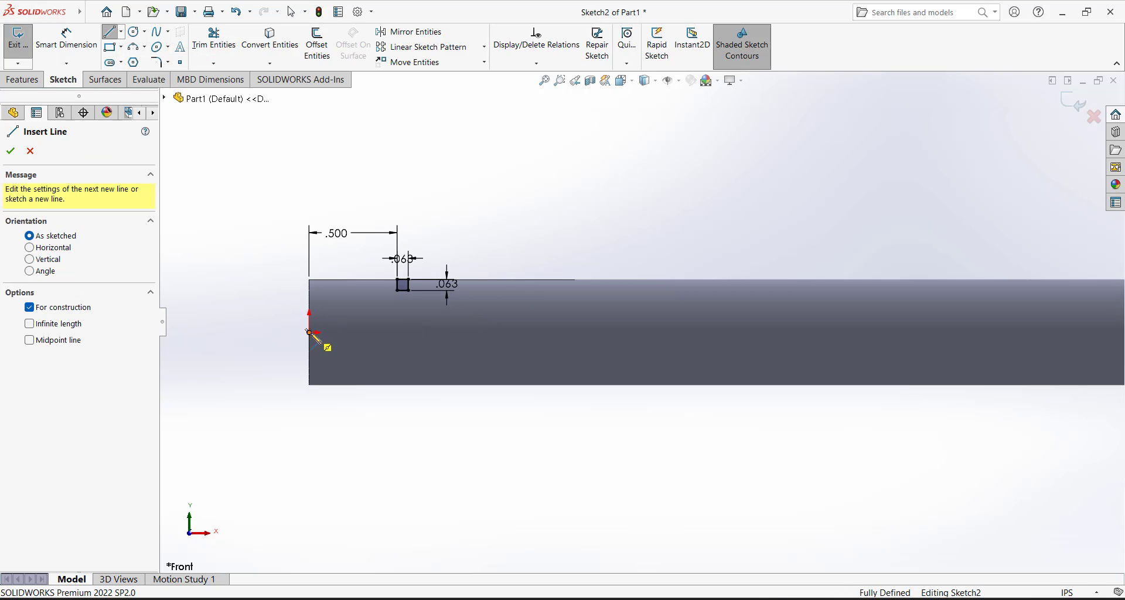
pyautogui.click(309, 332)
pyautogui.click(609, 340)
pyautogui.rightClick(561, 259)
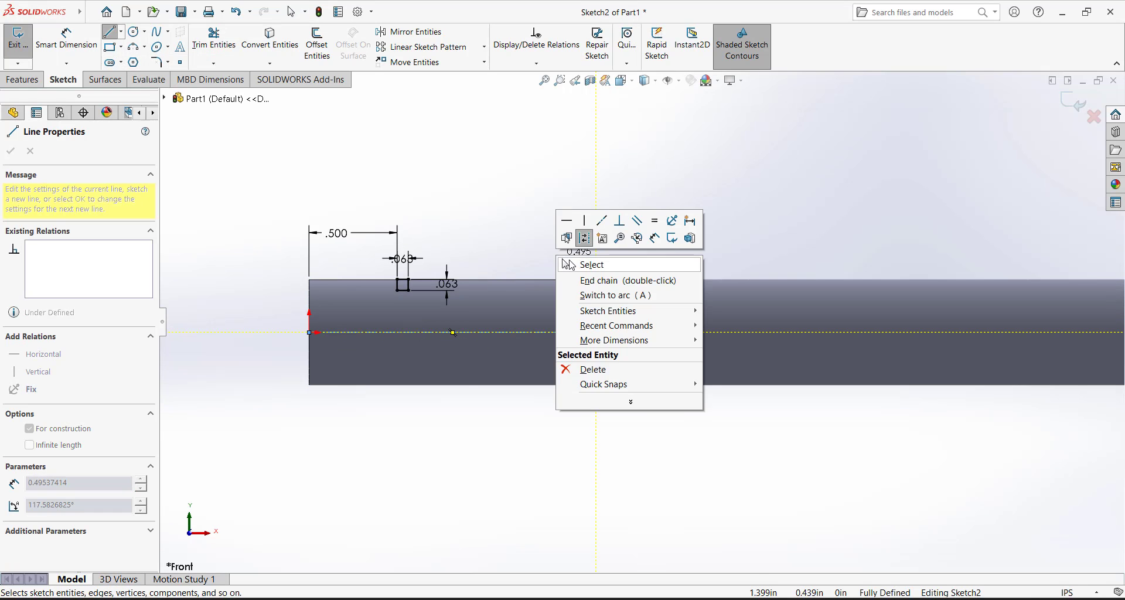
pyautogui.click(591, 265)
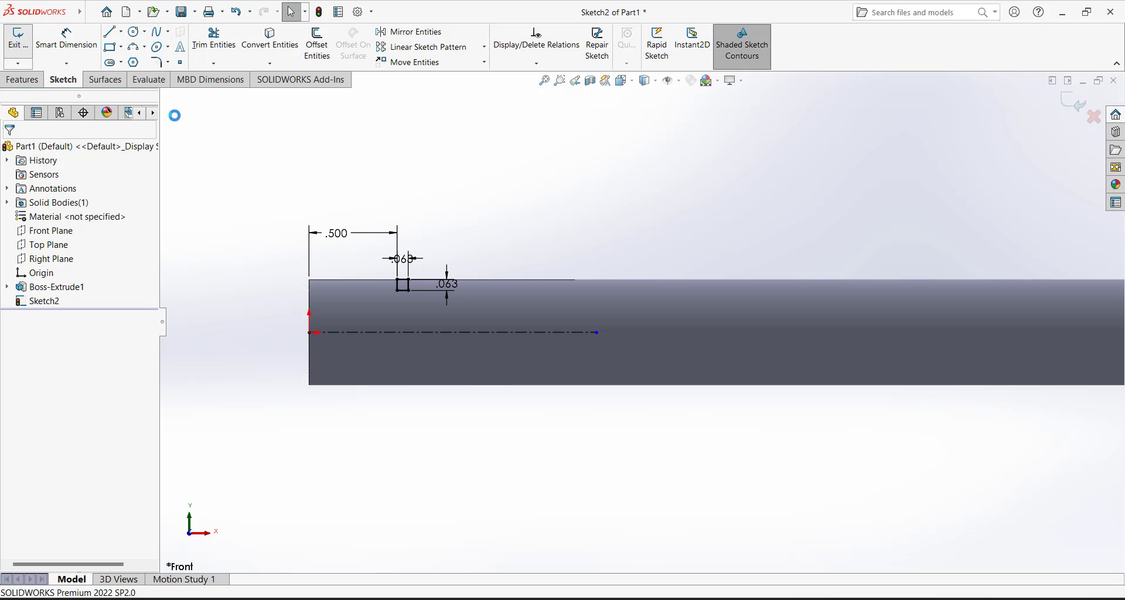
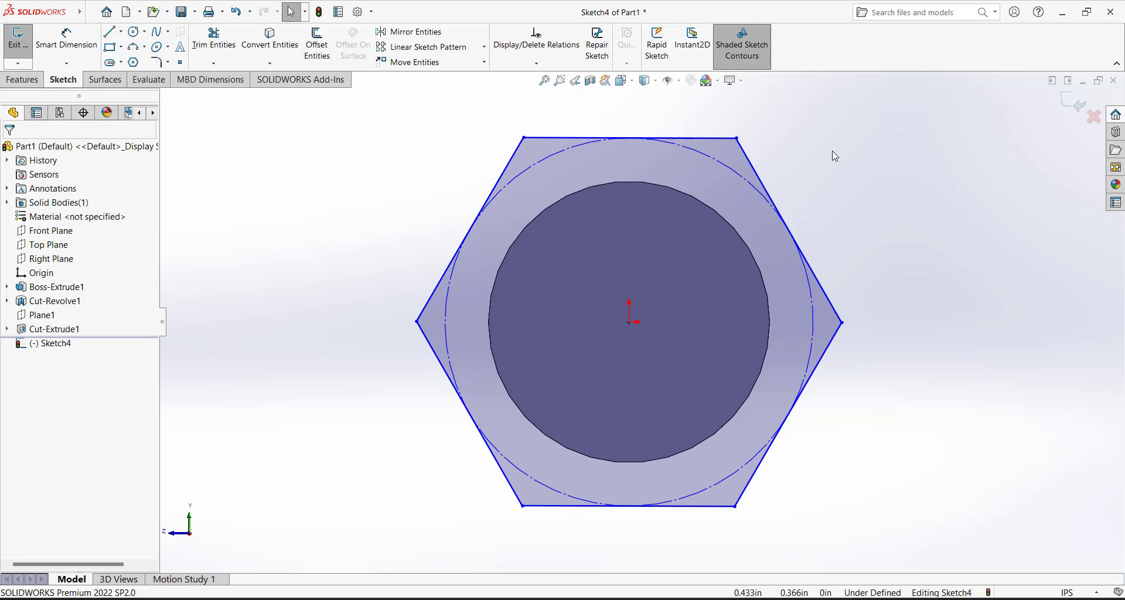
# - Make the hexagon's upper-right corner coincident with the shaft's circular edge
pyautogui.scroll(3, 839, 244)
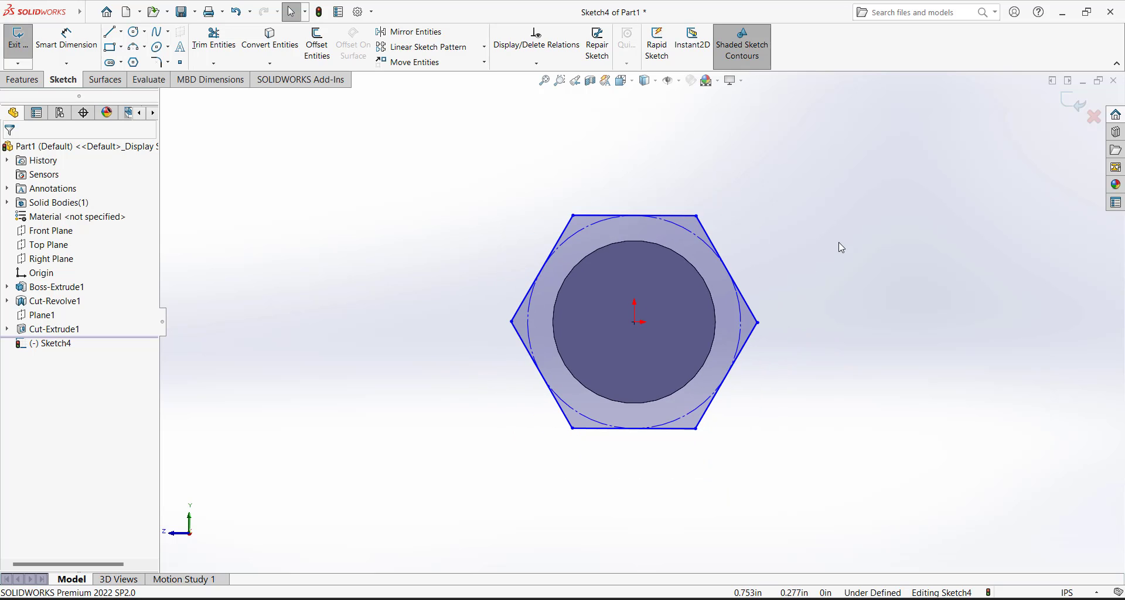
pyautogui.scroll(-2, 795, 229)
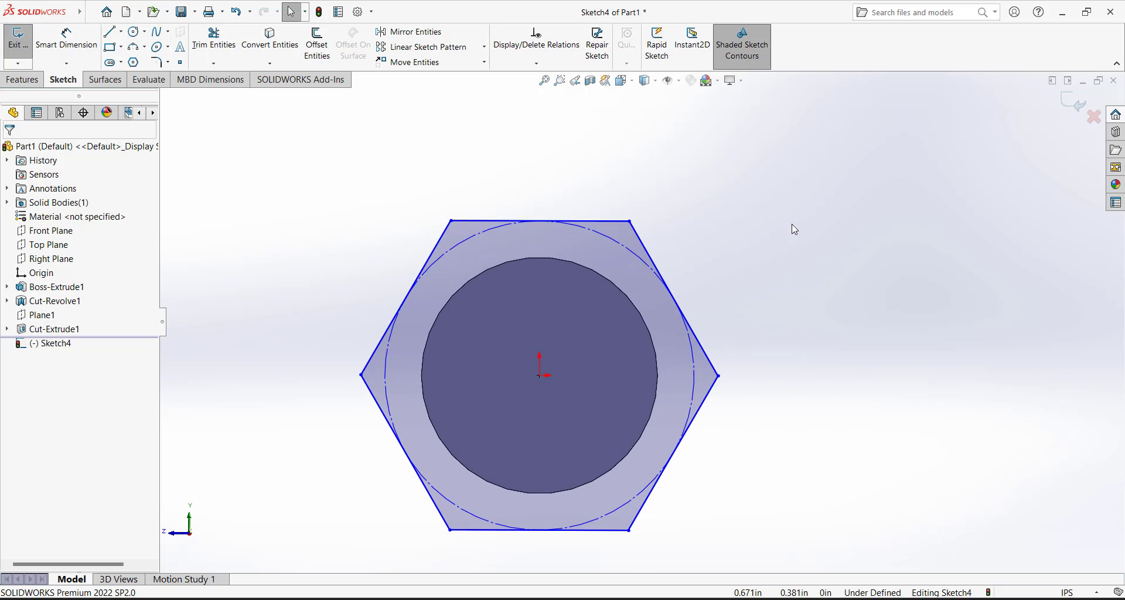
pyautogui.click(630, 222)
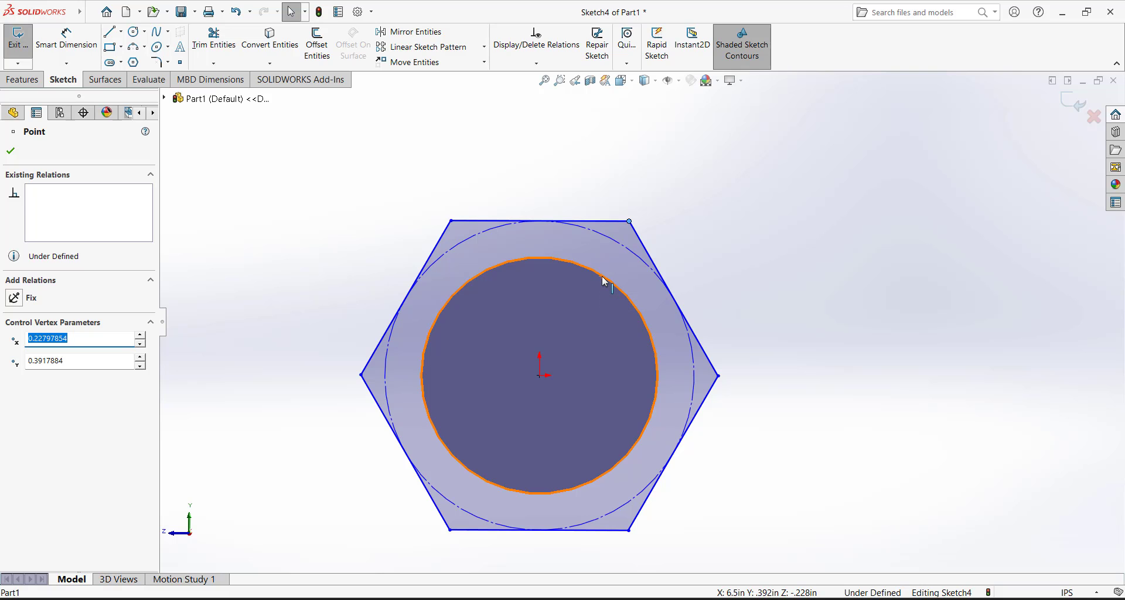
pyautogui.keyDown('ctrl'); pyautogui.click(605, 282); pyautogui.keyUp('ctrl')
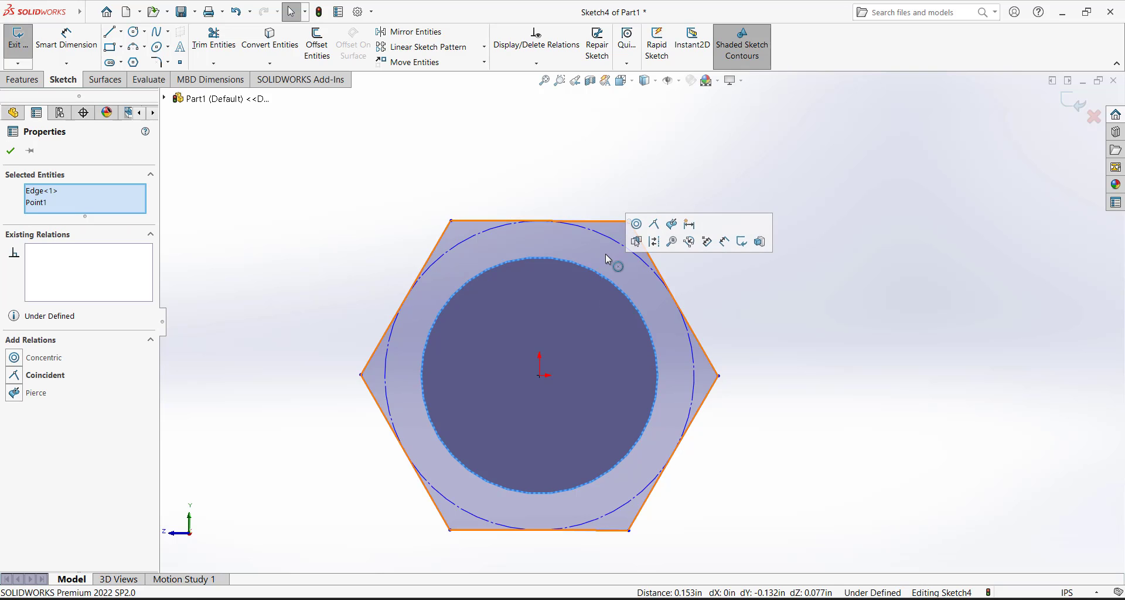
pyautogui.click(17, 376)
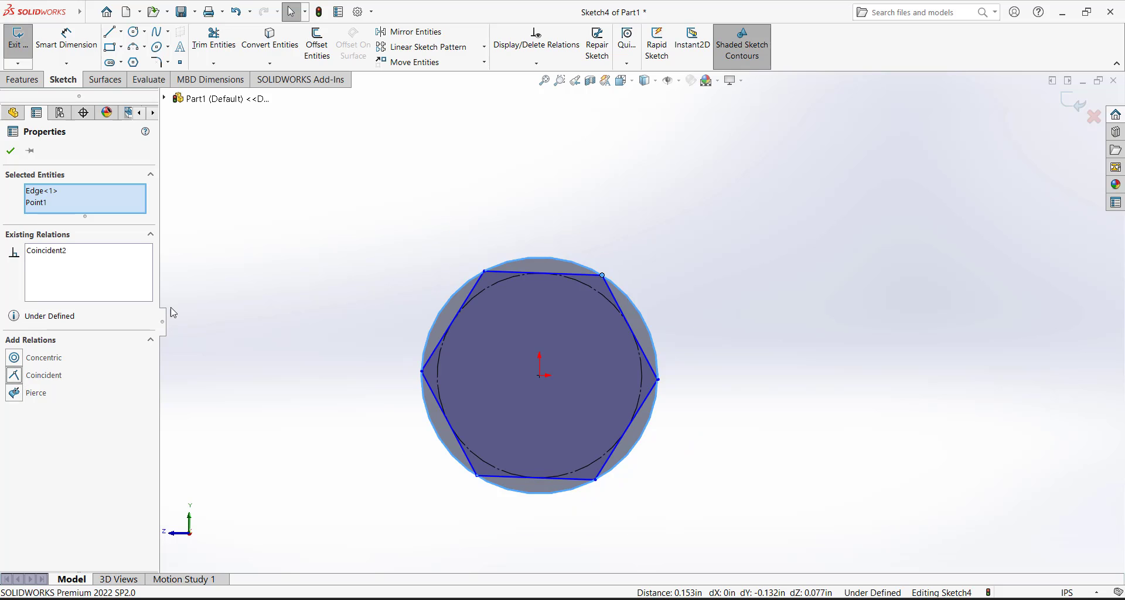
pyautogui.click(194, 276)
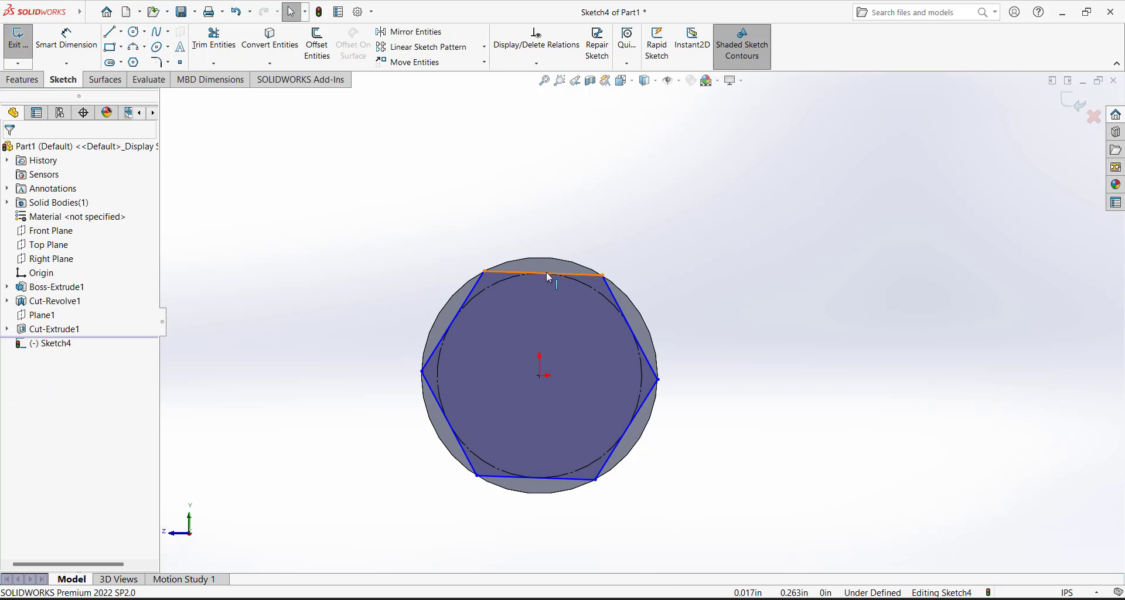
# - Make the hexagon's upper edge horizontal and exit the sketch
pyautogui.click(576, 274)
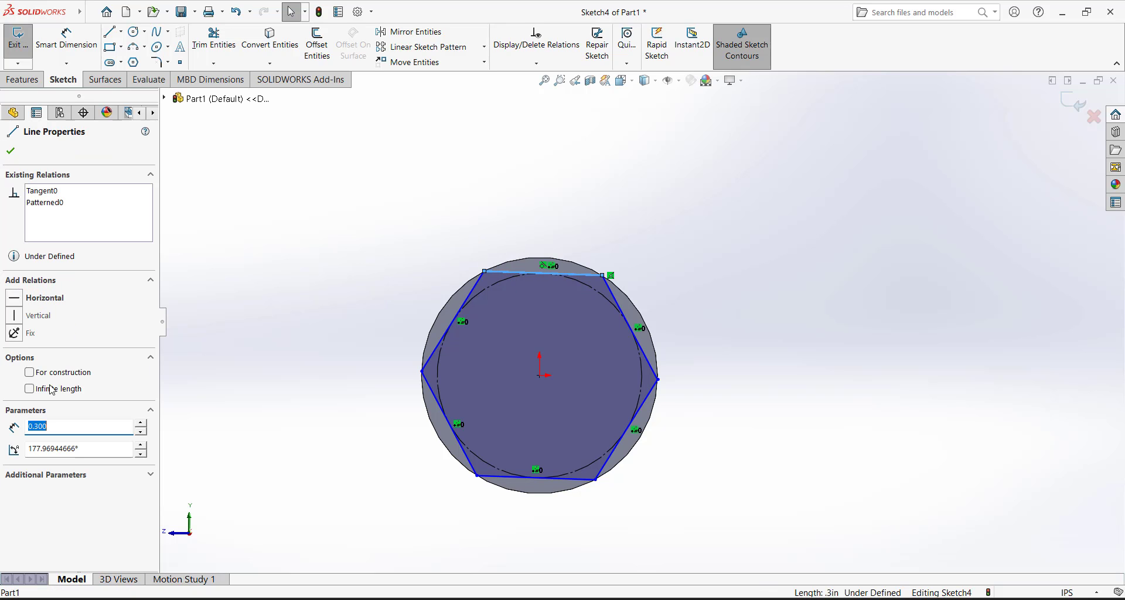
pyautogui.click(14, 299)
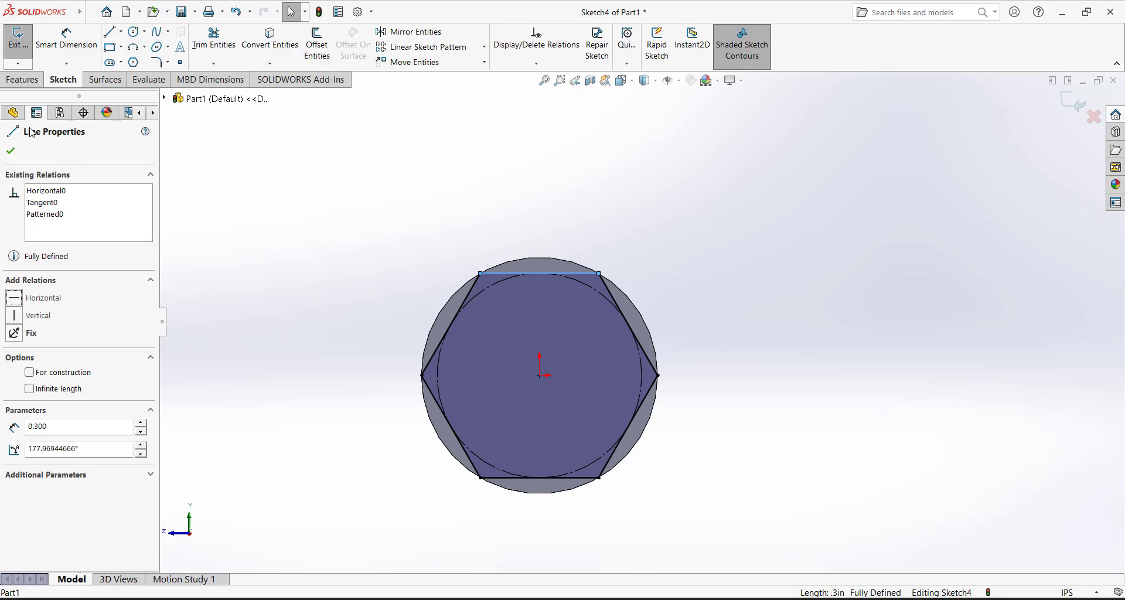
pyautogui.click(371, 196)
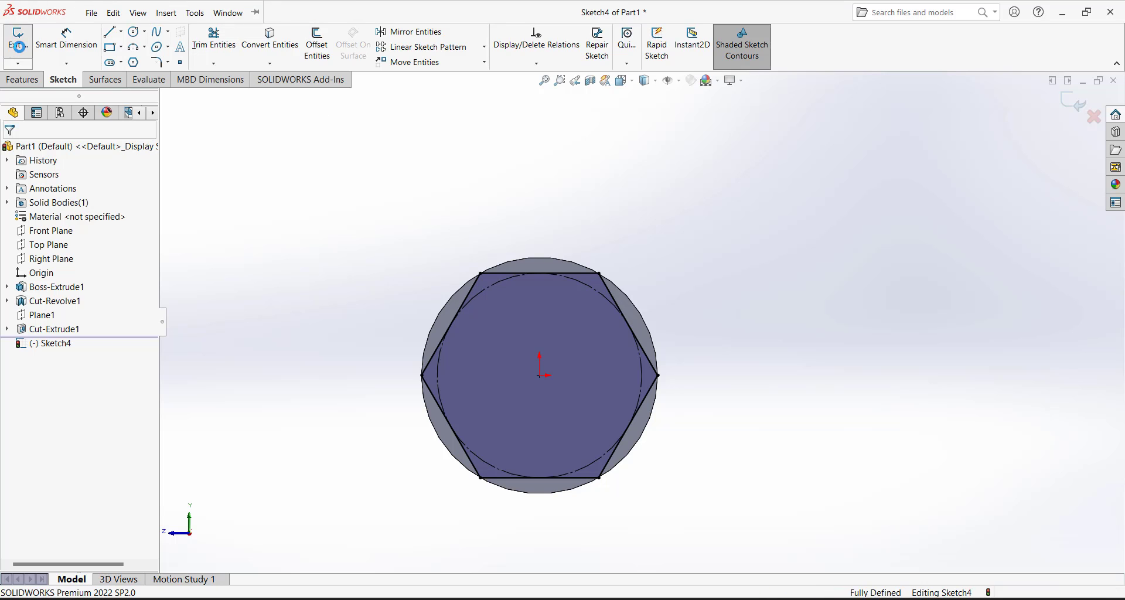
pyautogui.click(18, 44)
# - Start an extruded cut from the hexagon sketch with a blind depth of 0.663 in
pyautogui.moveTo(397, 257); pyautogui.dragTo(491, 201, button='middle')
pyautogui.scroll(-3, 756, 396)
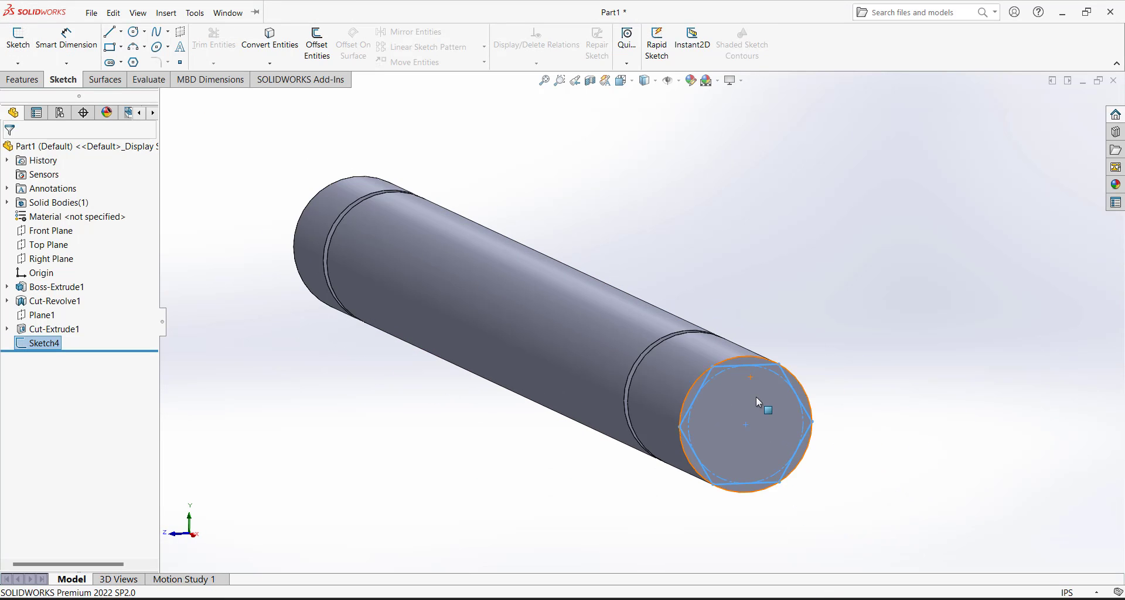
pyautogui.click(30, 79)
pyautogui.click(202, 44)
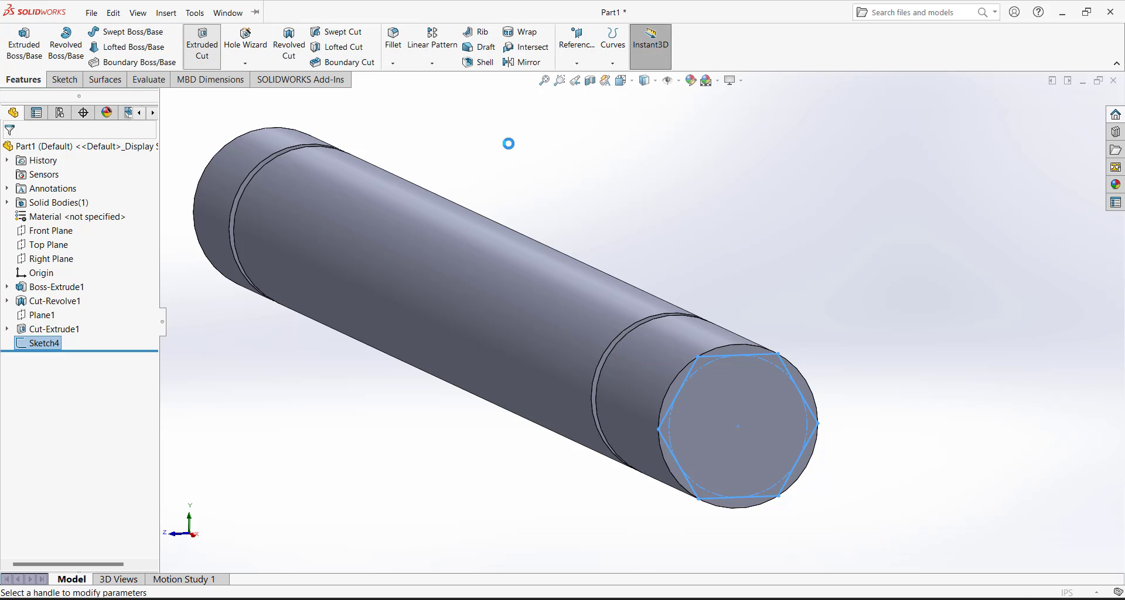
pyautogui.click(142, 282)
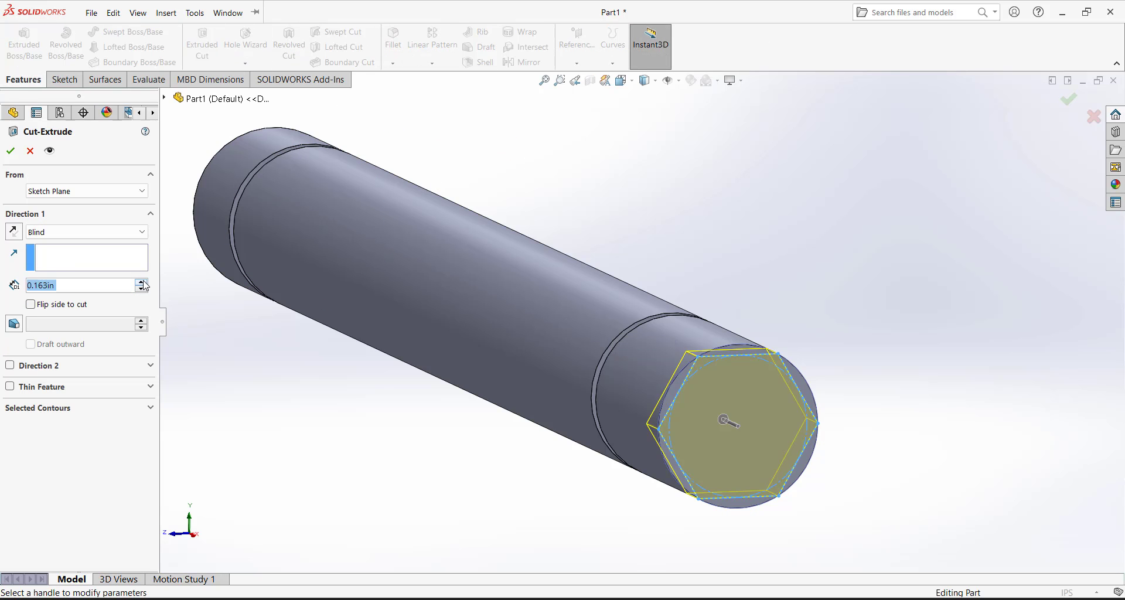
pyautogui.click(142, 282)
pyautogui.click(142, 282)
pyautogui.click(142, 282)
pyautogui.click(142, 282)
pyautogui.click(142, 282)
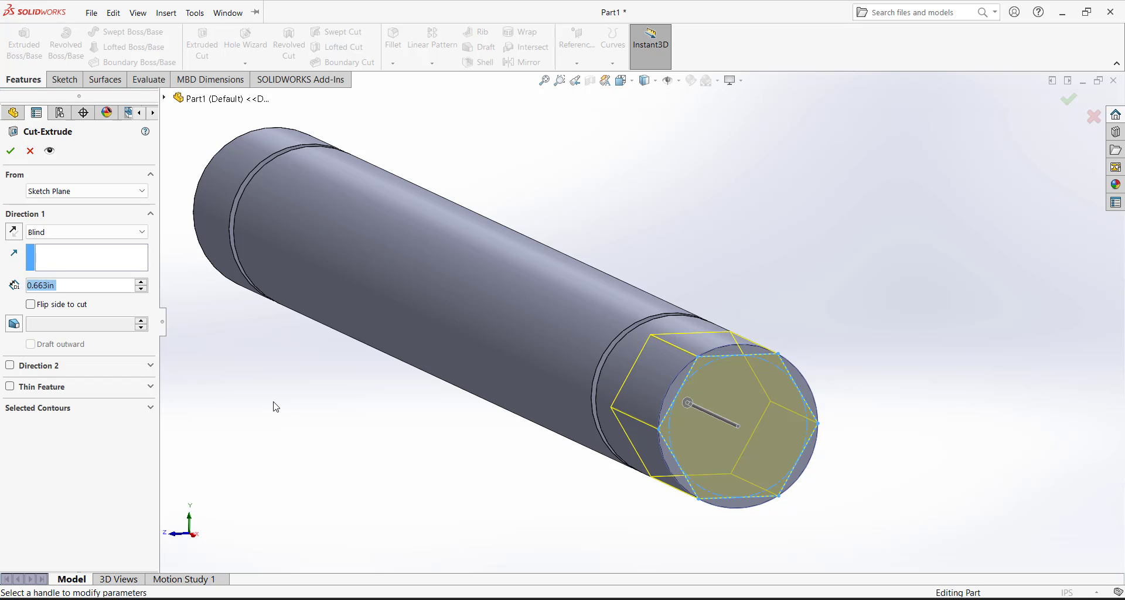
pyautogui.scroll(-1, 170, 364)
pyautogui.scroll(1, 293, 366)
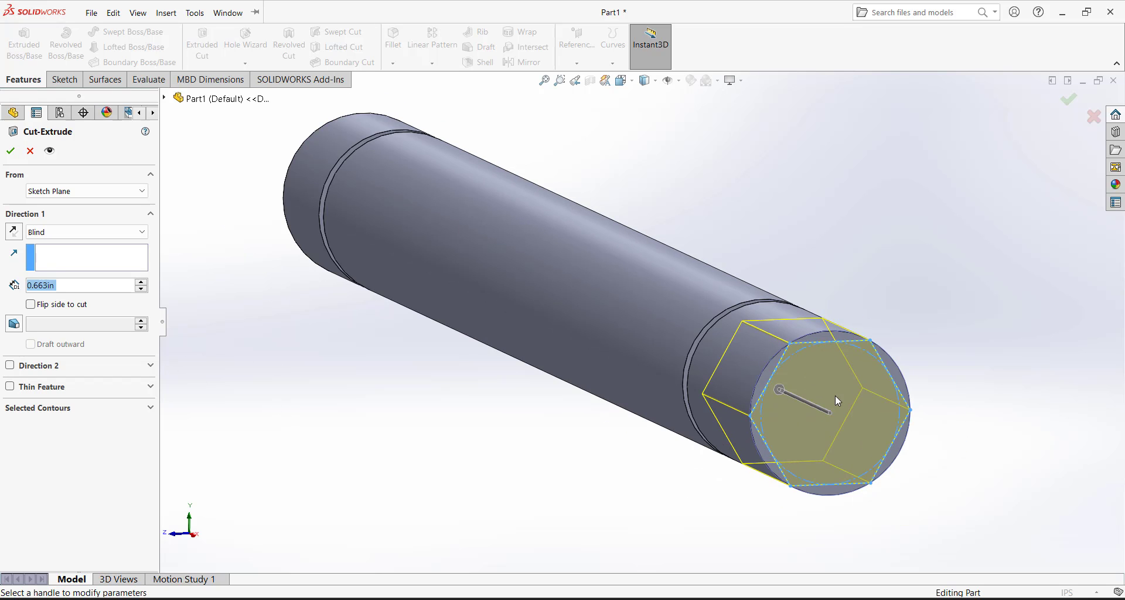
pyautogui.scroll(-2, 836, 397)
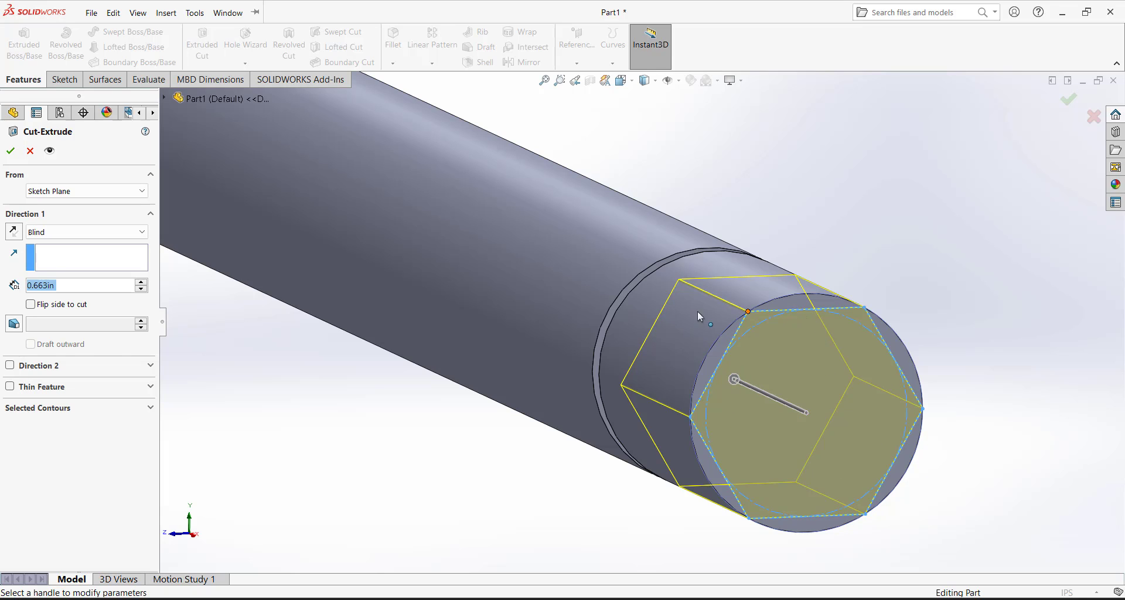
# - Flip the side to cut, set the blind depth to 0.5 in, and complete the extruded cut around the hexagon
pyautogui.click(30, 305)
pyautogui.press('z')
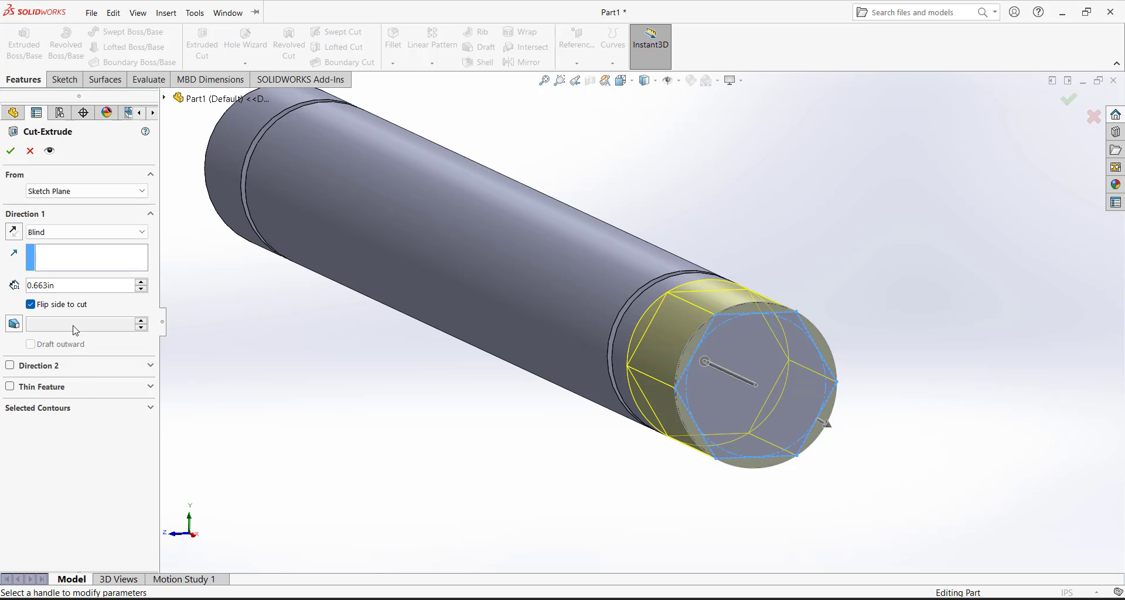
pyautogui.doubleClick(69, 283)
pyautogui.write('0.5')
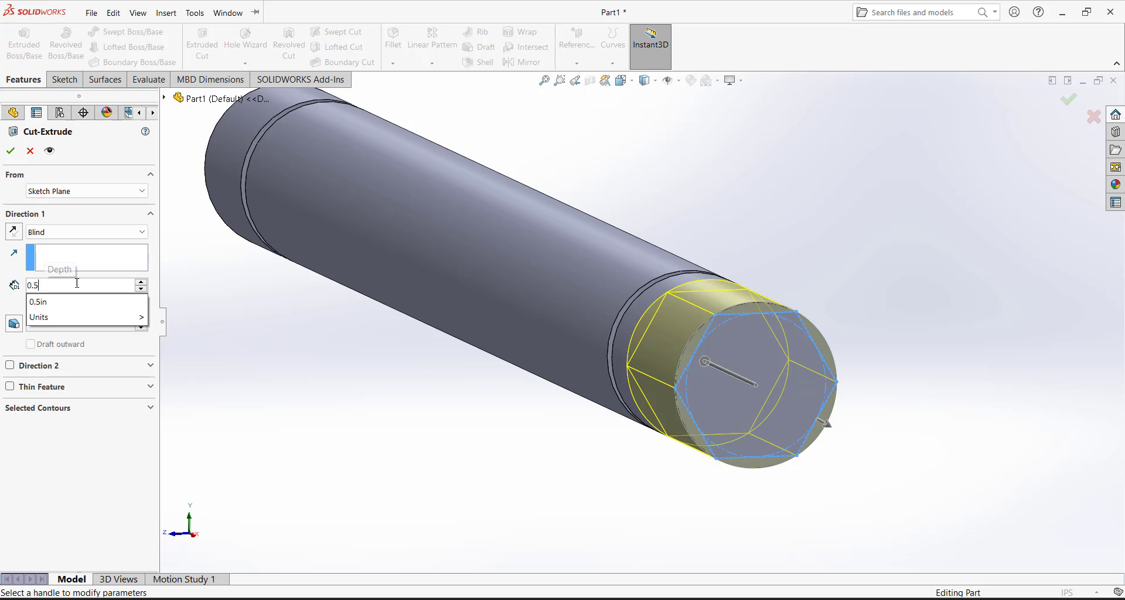
pyautogui.press('Return')
pyautogui.click(11, 150)
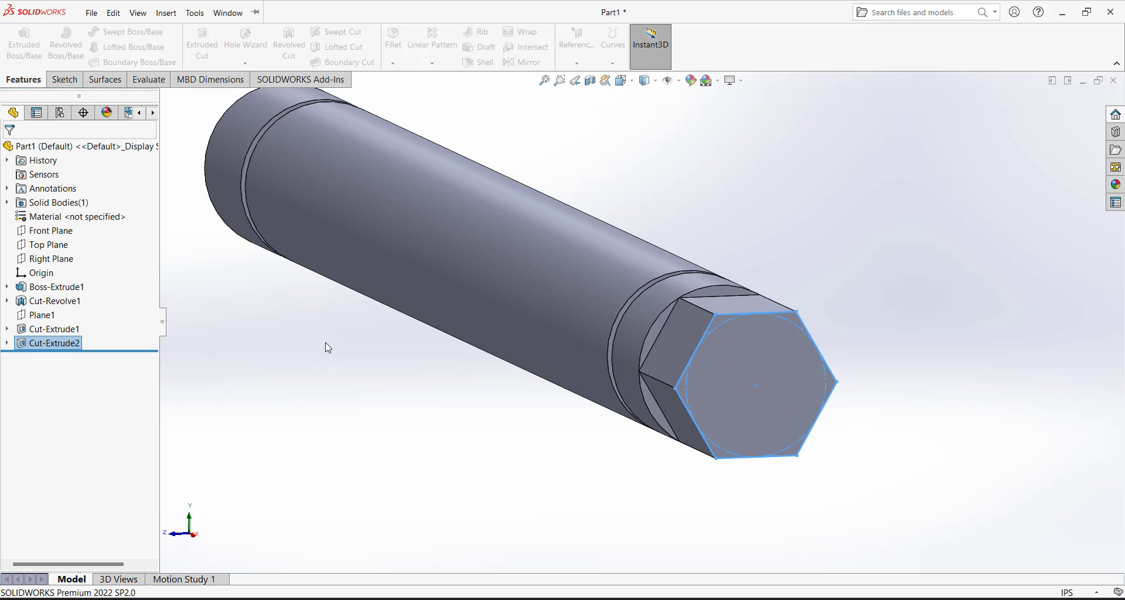
# - Start a sketch on the Front Plane and draw a horizontal line about 1.129 in long on the shaft's axis near mid-length
pyautogui.scroll(4, 340, 357)
pyautogui.moveTo(675, 276); pyautogui.dragTo(673, 304, button='middle')
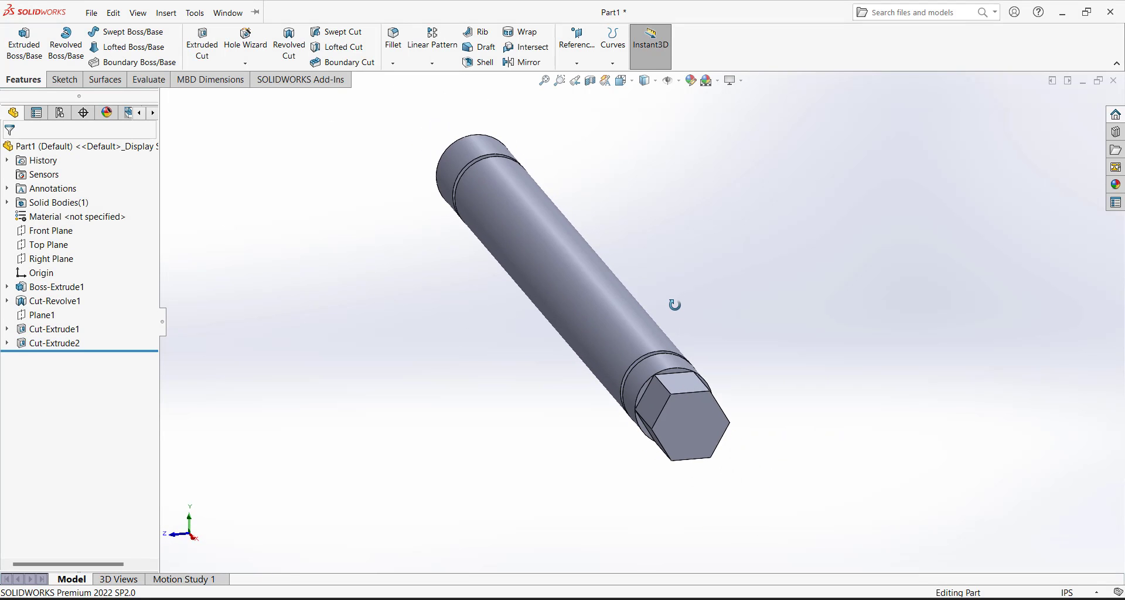
pyautogui.scroll(-3, 738, 413)
pyautogui.scroll(-2, 689, 393)
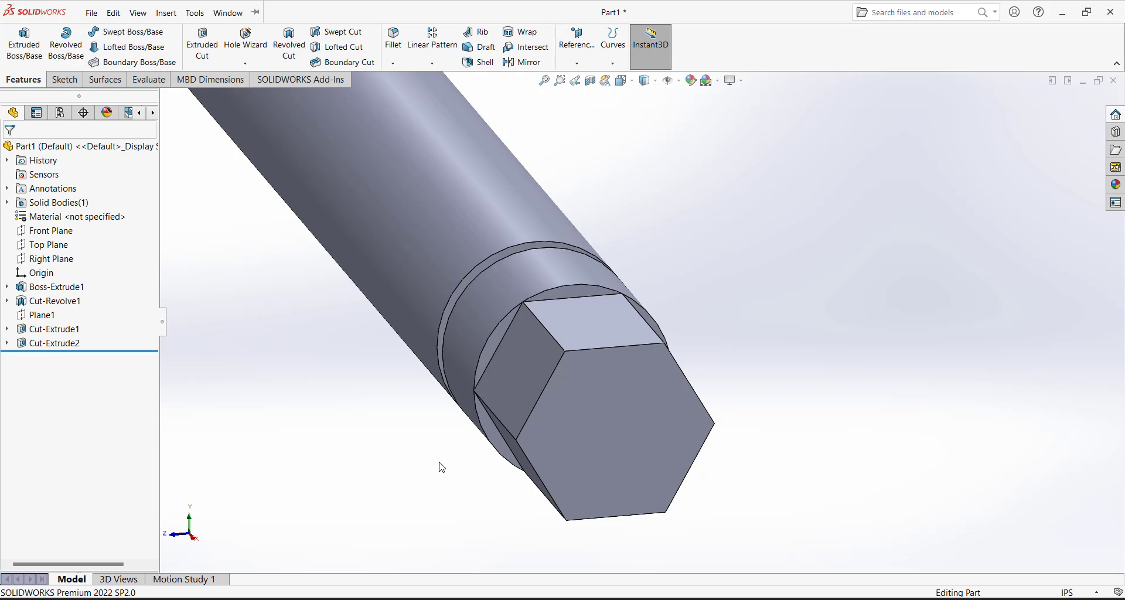
pyautogui.click(622, 80)
pyautogui.click(690, 146)
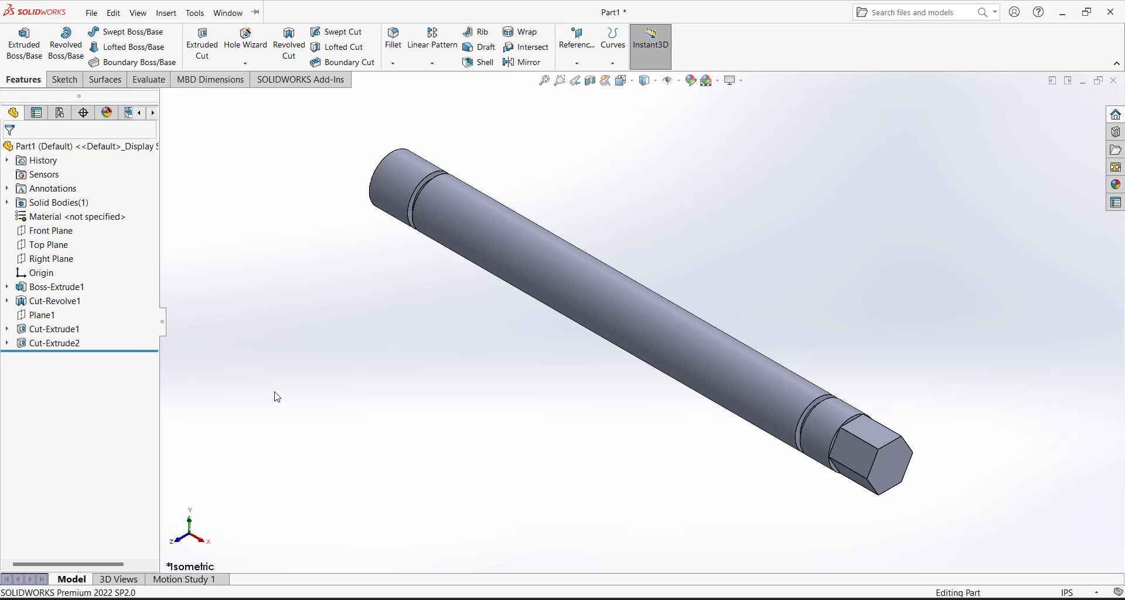
pyautogui.click(53, 234)
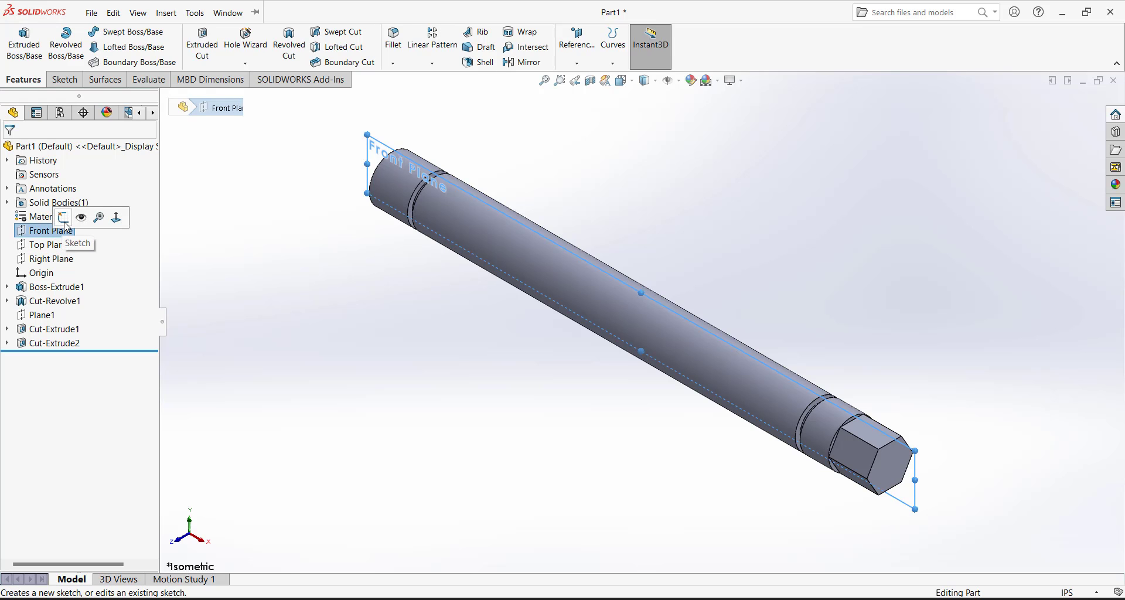
pyautogui.click(64, 221)
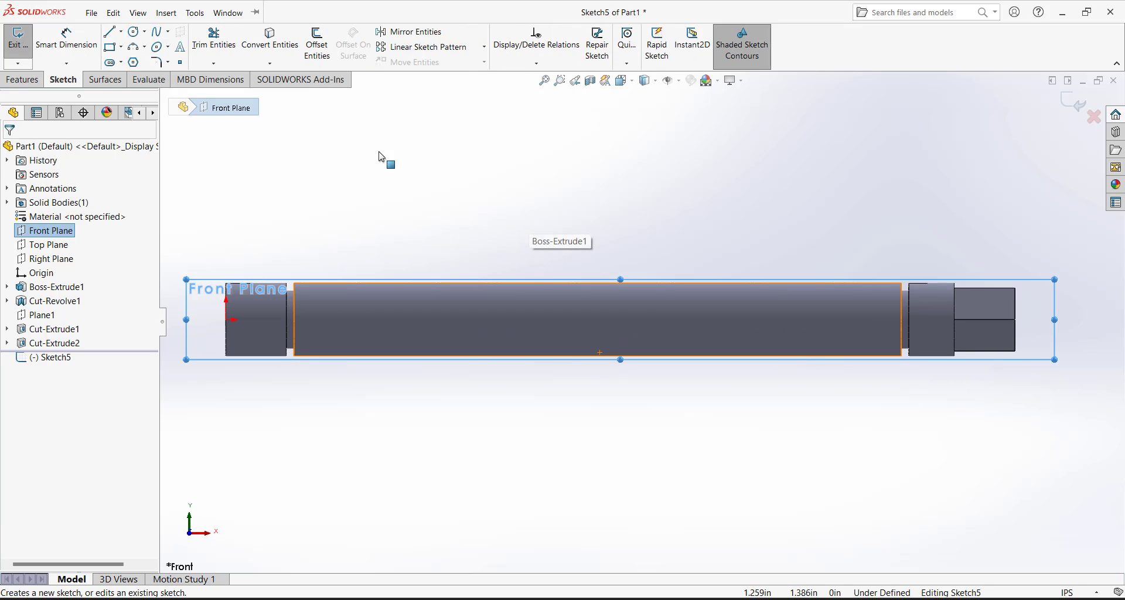
pyautogui.click(112, 35)
pyautogui.click(654, 324)
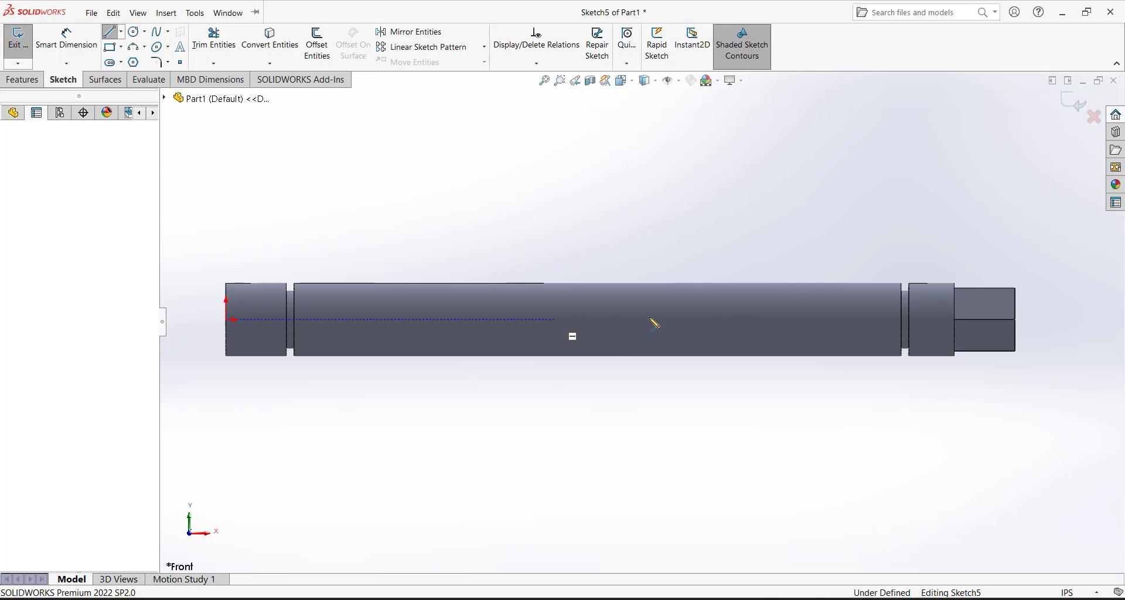
pyautogui.click(693, 320)
pyautogui.rightClick(684, 277)
pyautogui.click(697, 286)
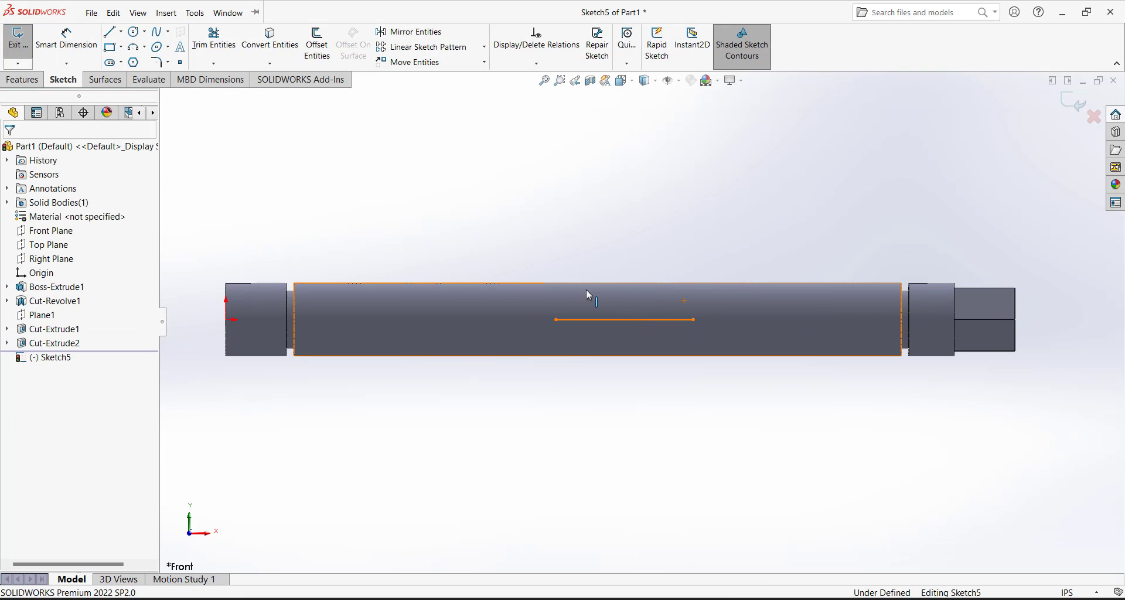
# - Dimension the horizontal line's length and set it to 1 in
pyautogui.click(69, 45)
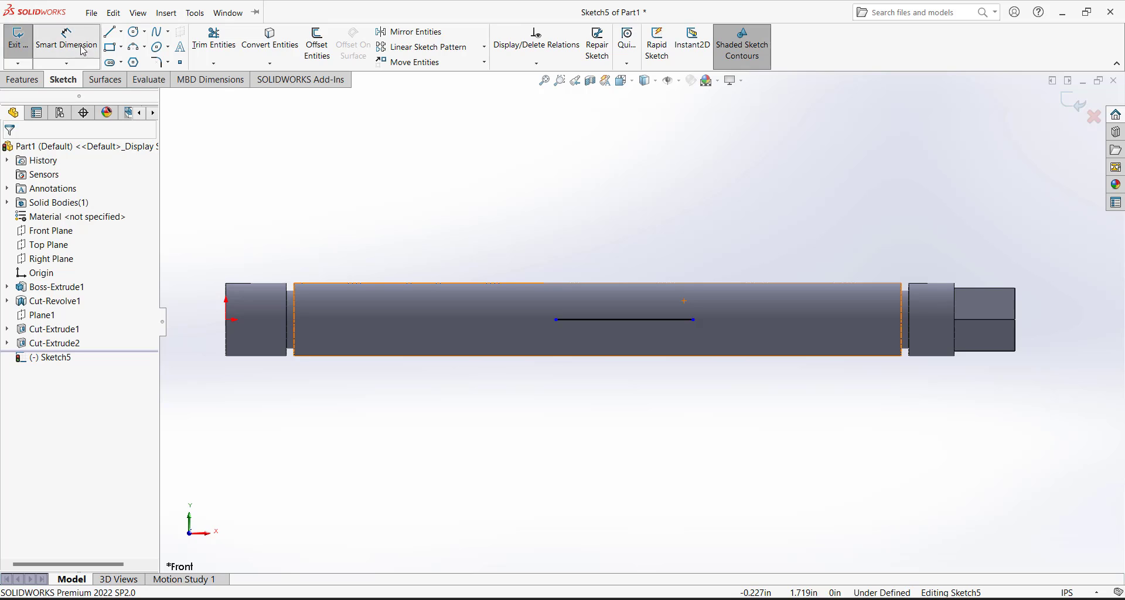
pyautogui.click(645, 326)
pyautogui.click(648, 210)
pyautogui.write('1')
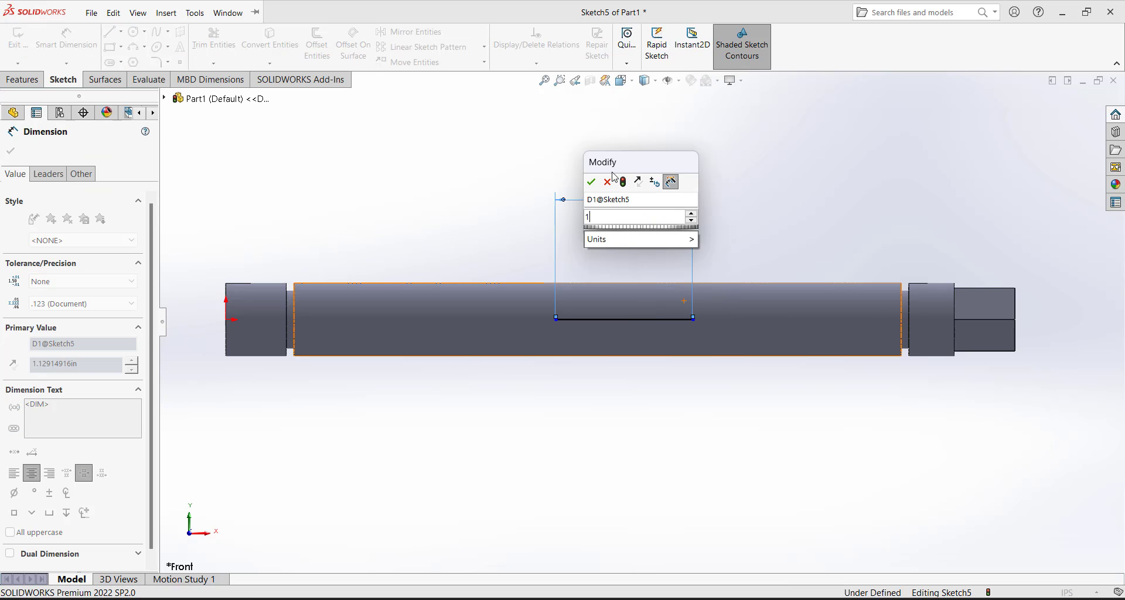
pyautogui.press('Return')
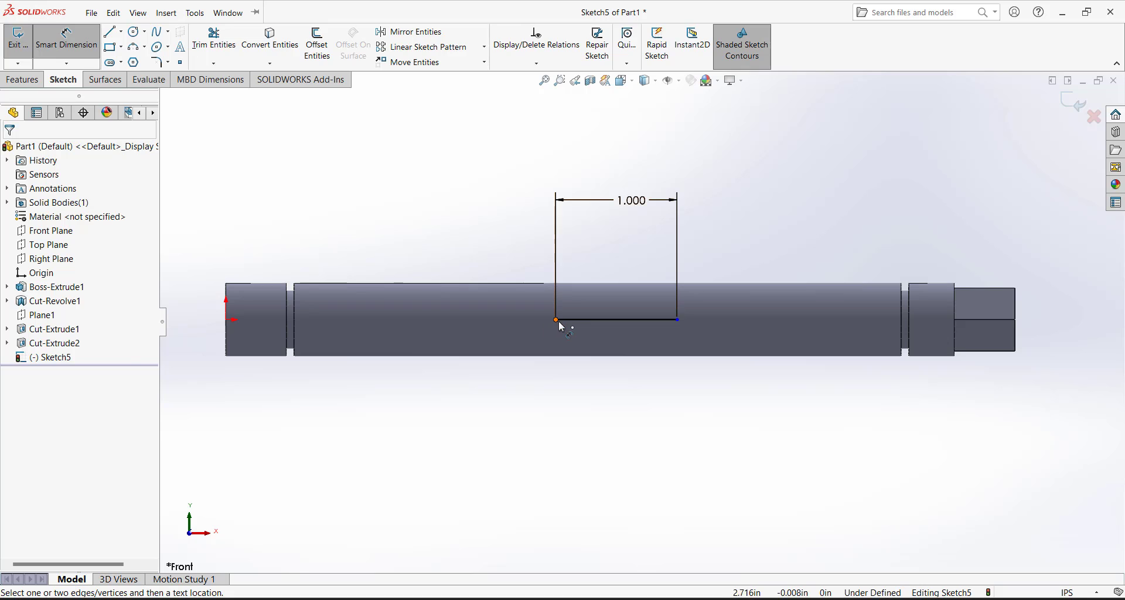
# - Dimension the distance from the shaft's plain end to the line's nearer endpoint and set it to 2.625 in
pyautogui.click(557, 320)
pyautogui.click(226, 320)
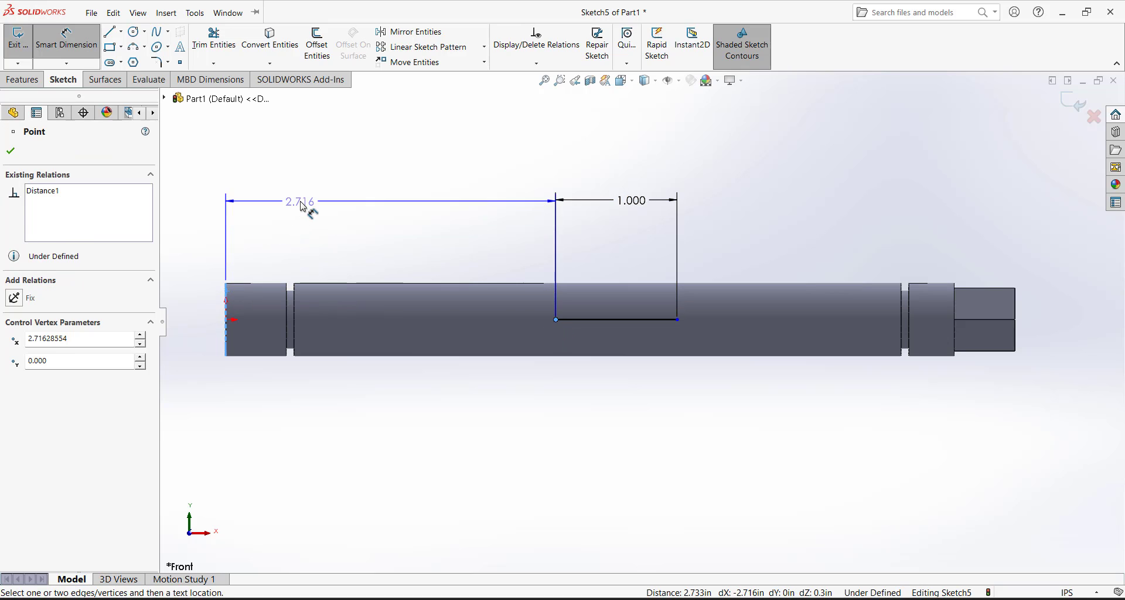
pyautogui.click(339, 216)
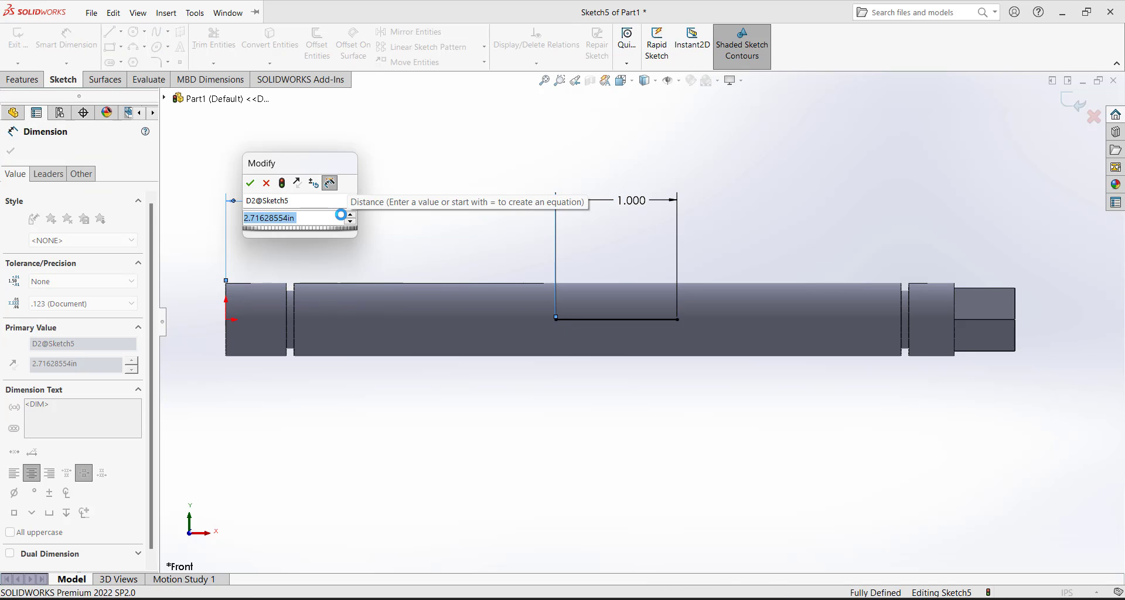
pyautogui.write('2.625')
pyautogui.press('Return')
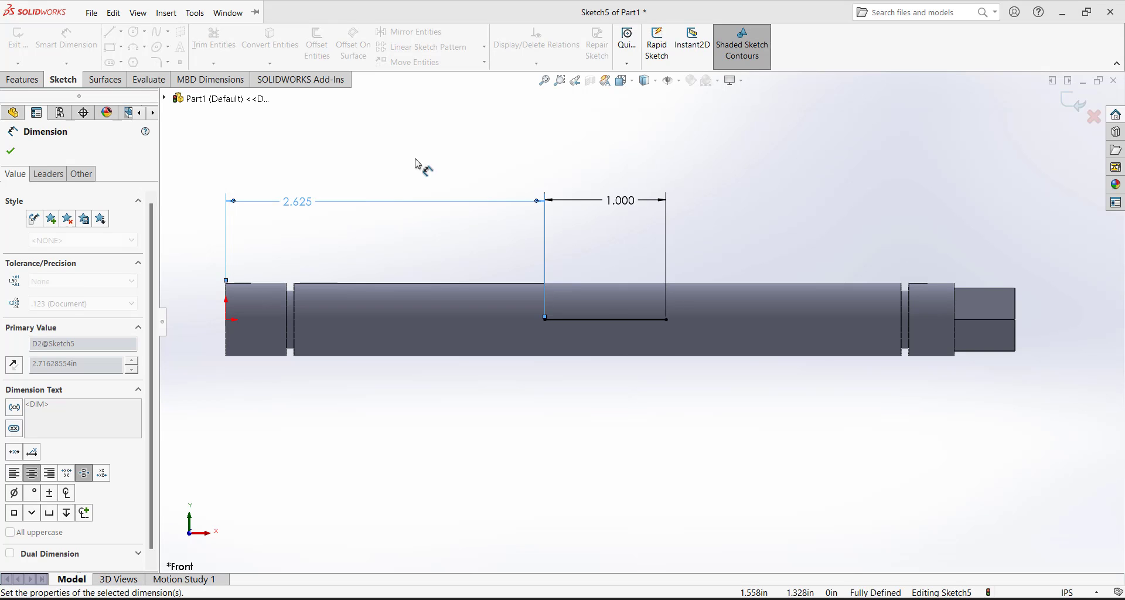
pyautogui.press('Escape')
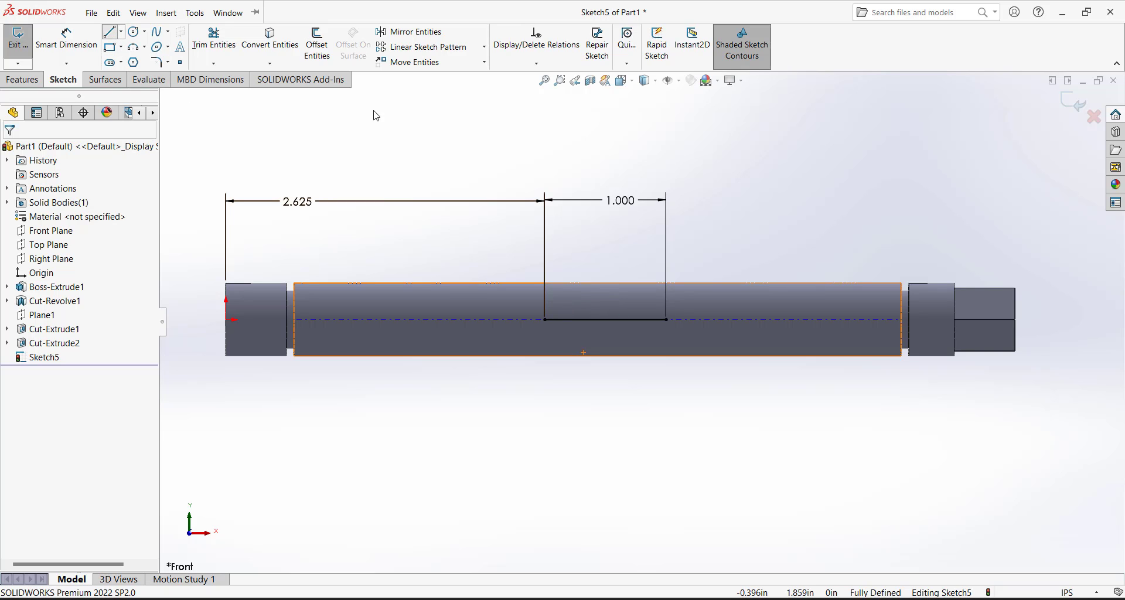
# - Draw and delete a trial horizontal line about 0.314 in long just above the dimensioned line
pyautogui.click(109, 31)
pyautogui.click(561, 300)
pyautogui.click(598, 300)
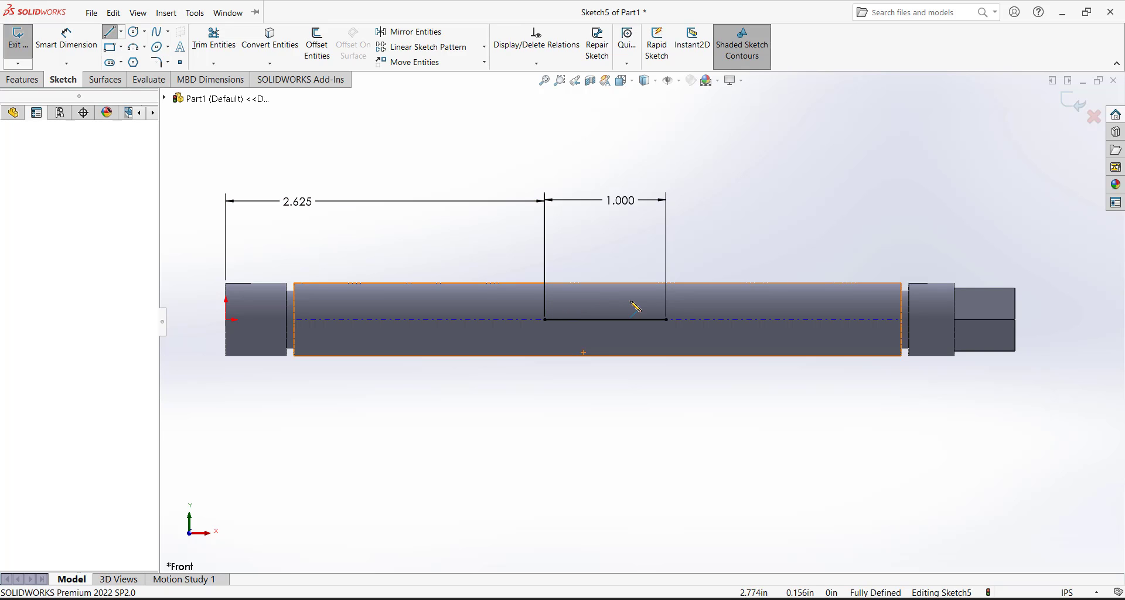
pyautogui.rightClick(614, 281)
pyautogui.click(639, 354)
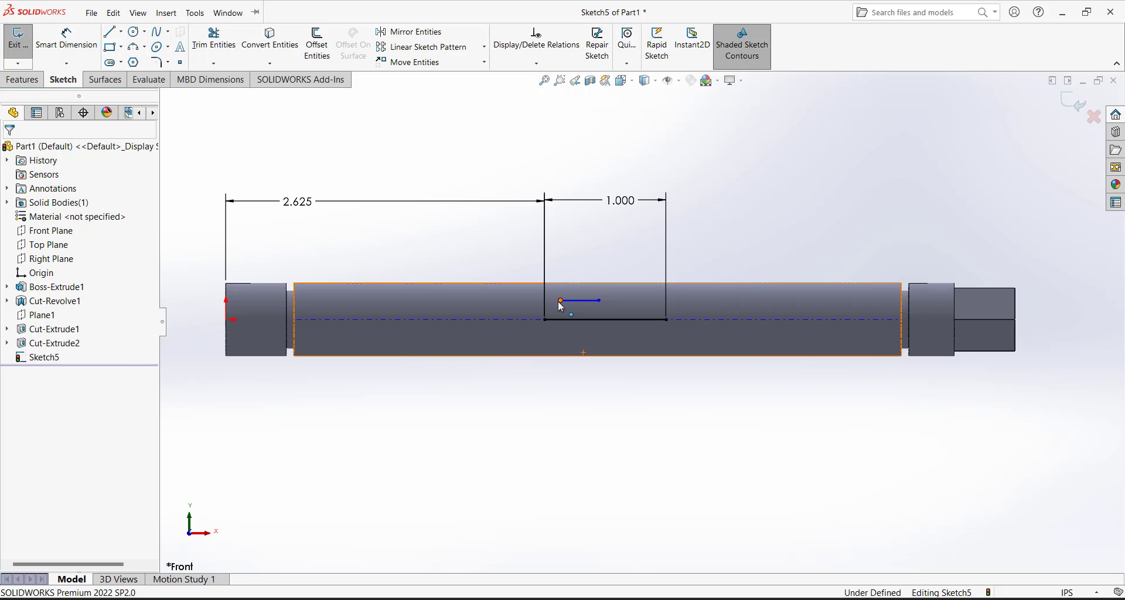
pyautogui.click(226, 320)
pyautogui.keyDown('ctrl'); pyautogui.click(227, 320); pyautogui.keyUp('ctrl')
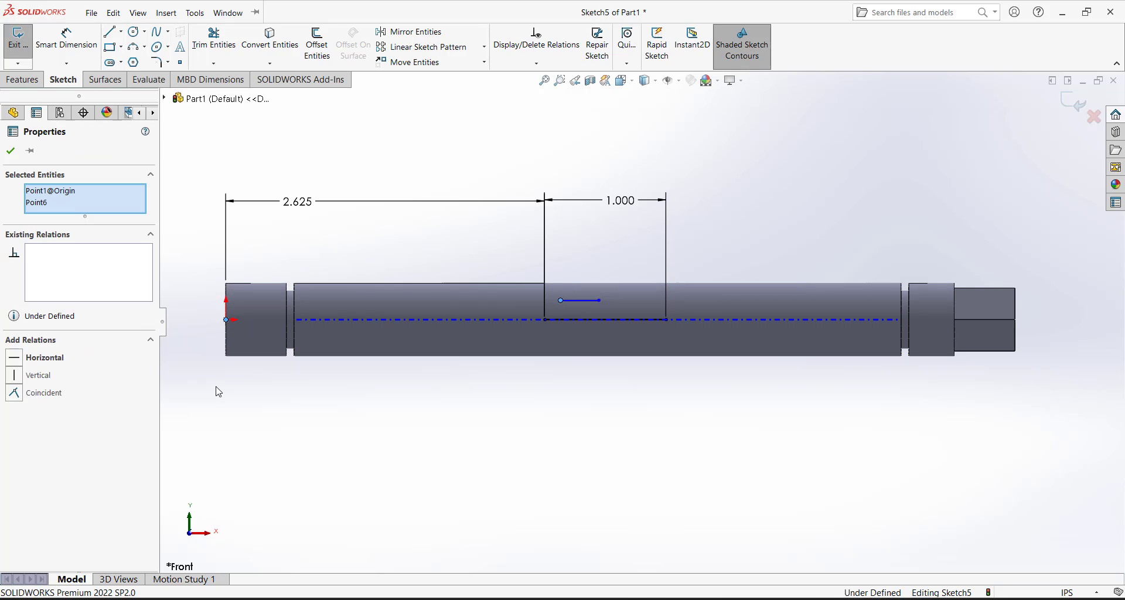
pyautogui.click(411, 412)
pyautogui.click(567, 302)
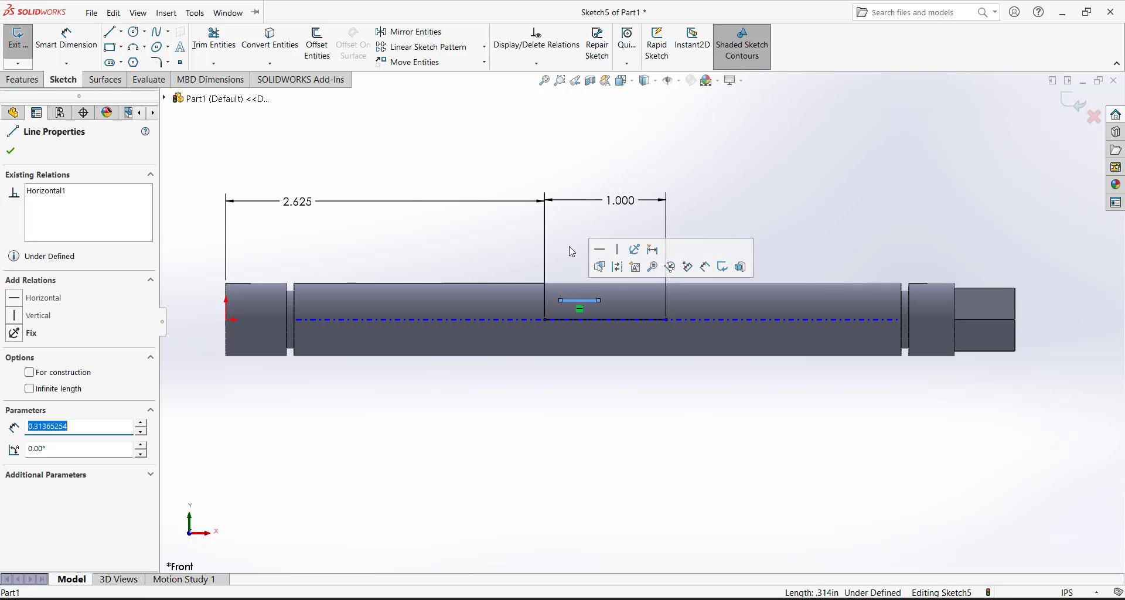
pyautogui.press('Delete')
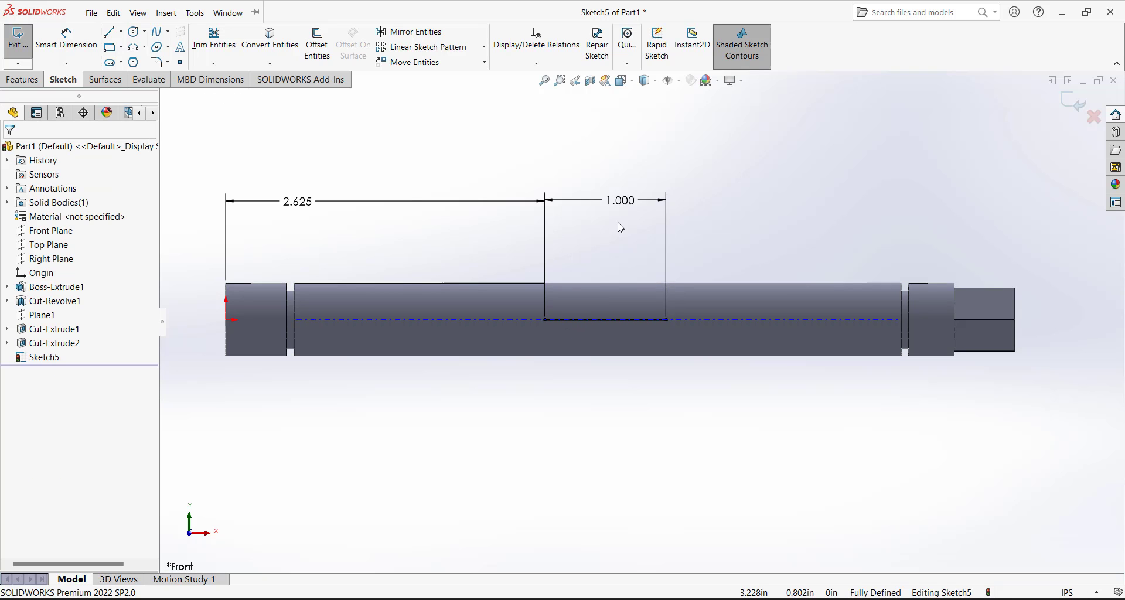
# - Finish and exit the sketch containing the 1 in line on the shaft's axis
pyautogui.click(1074, 103)
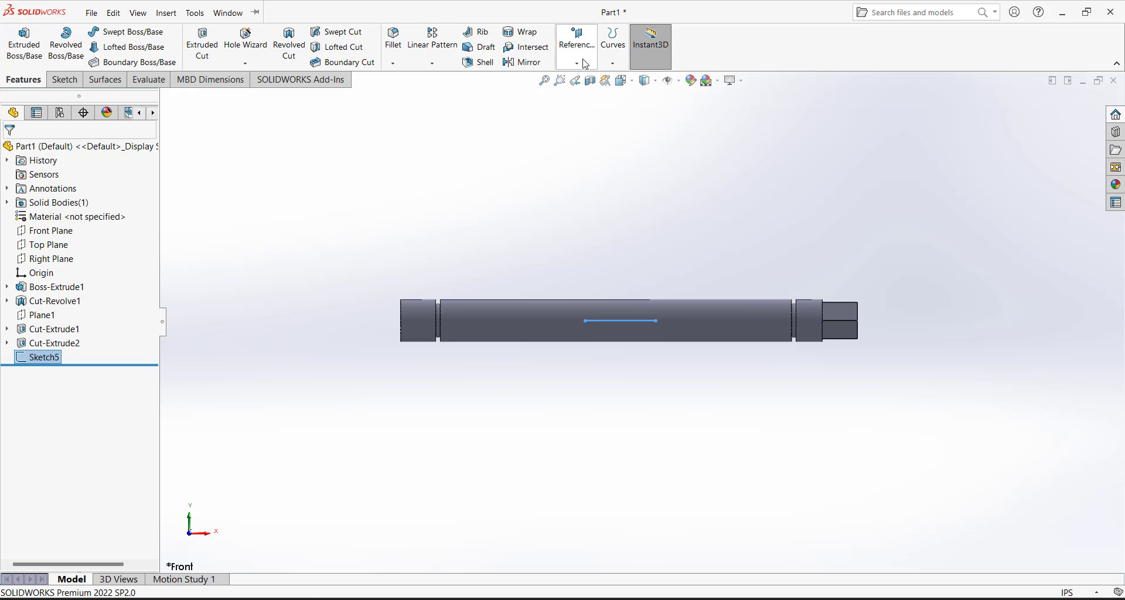
pyautogui.click(588, 128)
pyautogui.moveTo(585, 193); pyautogui.dragTo(575, 269, button='middle')
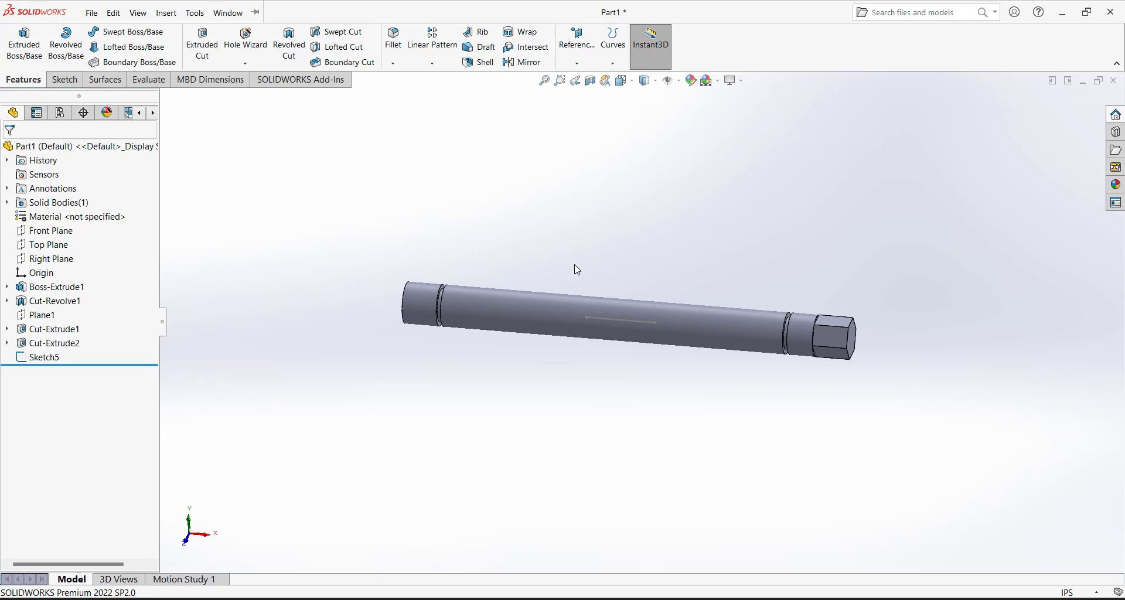
# - Create a reference plane parallel to the Right Plane and coincident with the sketch line's endpoint nearer the shaft's plain end
pyautogui.click(578, 64)
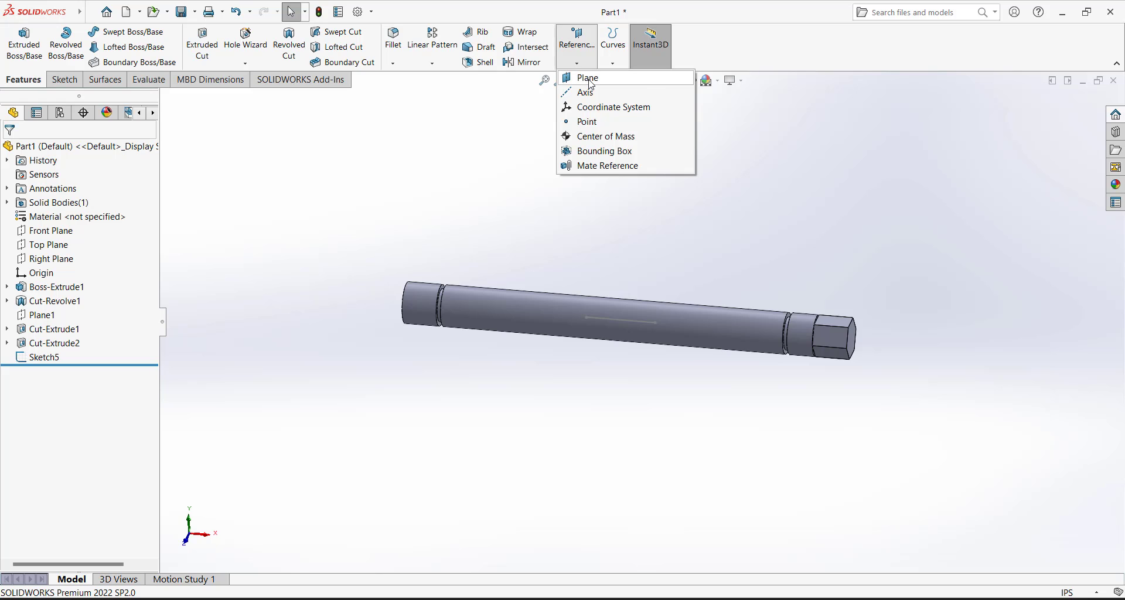
pyautogui.click(586, 78)
pyautogui.click(166, 99)
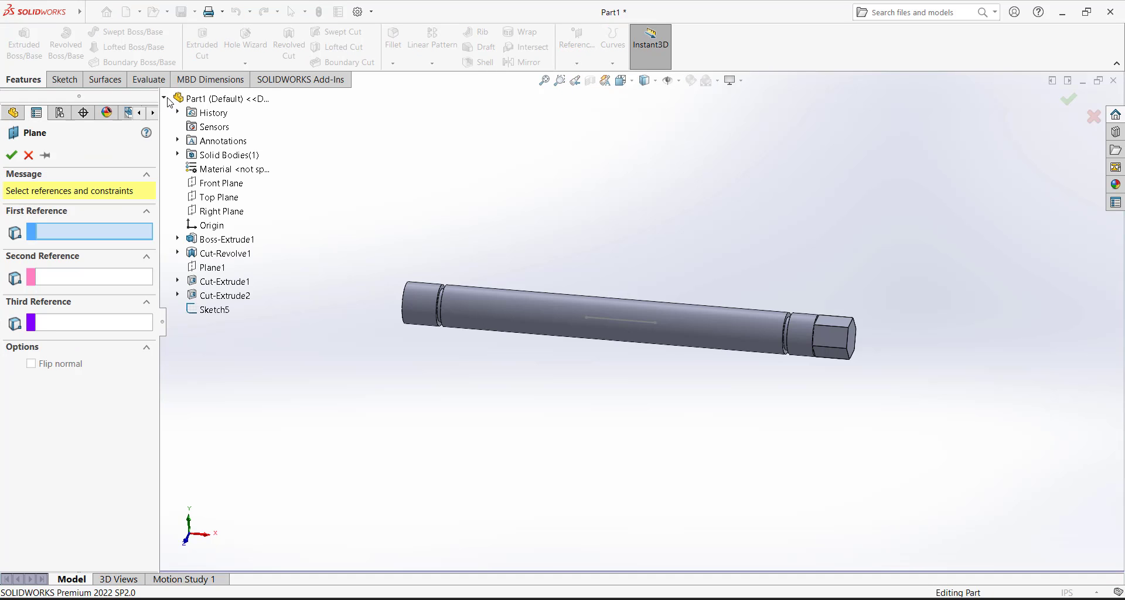
pyautogui.click(232, 214)
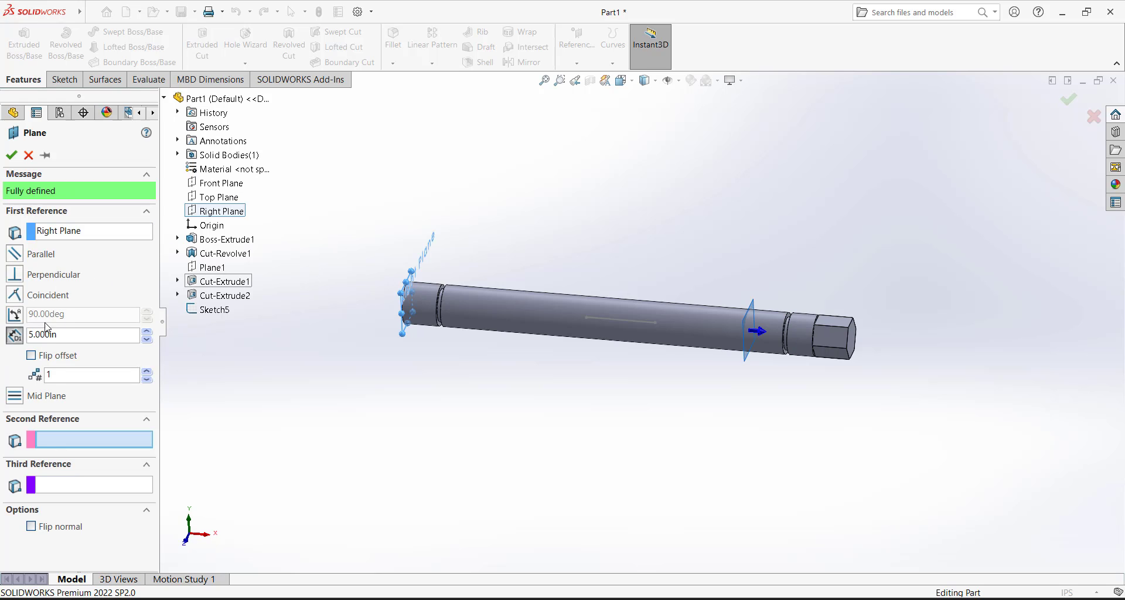
pyautogui.click(587, 318)
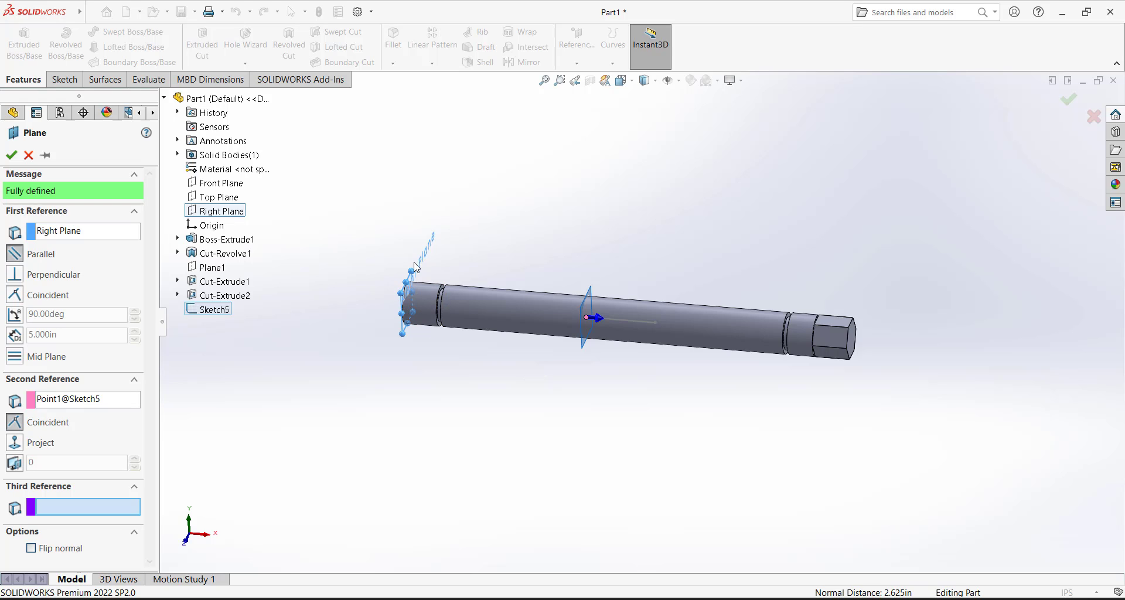
pyautogui.scroll(1, 593, 275)
pyautogui.moveTo(593, 275); pyautogui.dragTo(574, 273, button='middle')
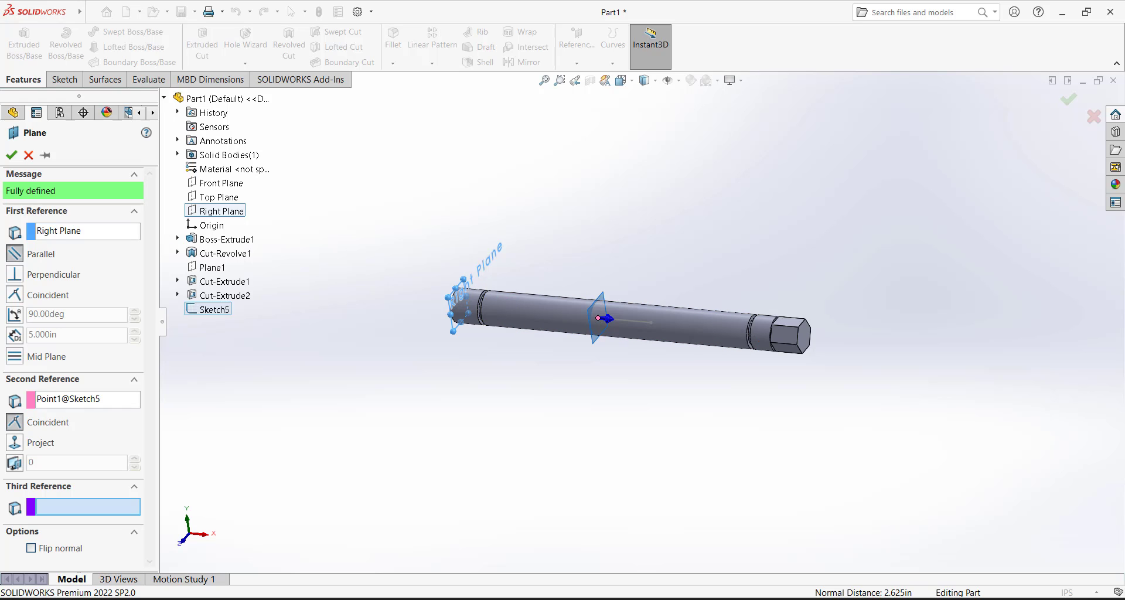
pyautogui.click(11, 155)
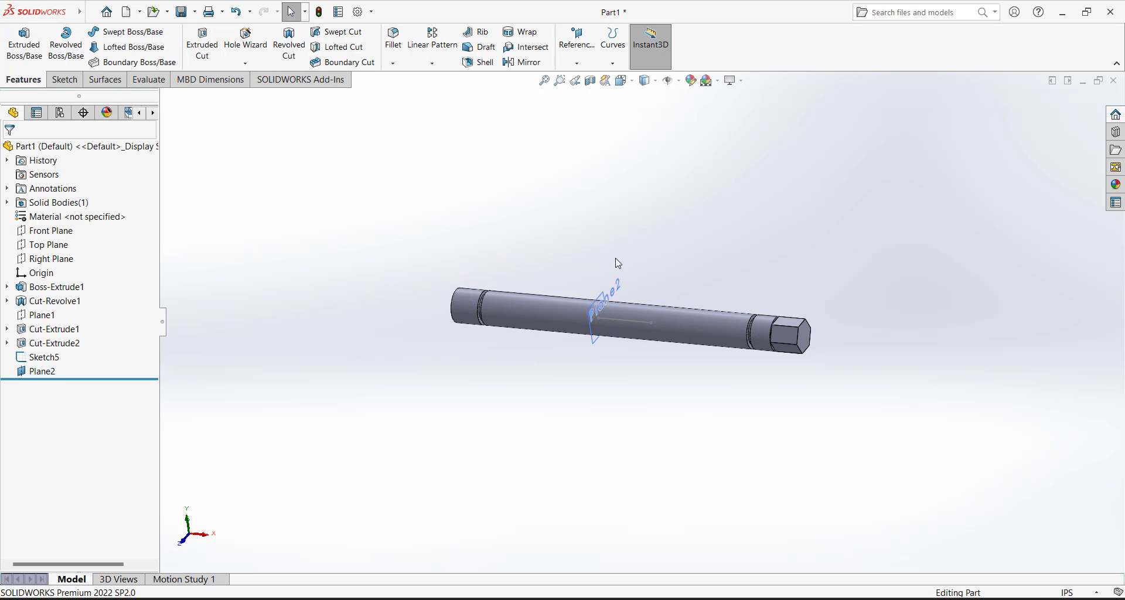
# - Start another reference plane using the Right Plane as its first reference
pyautogui.scroll(-1, 636, 264)
pyautogui.click(577, 50)
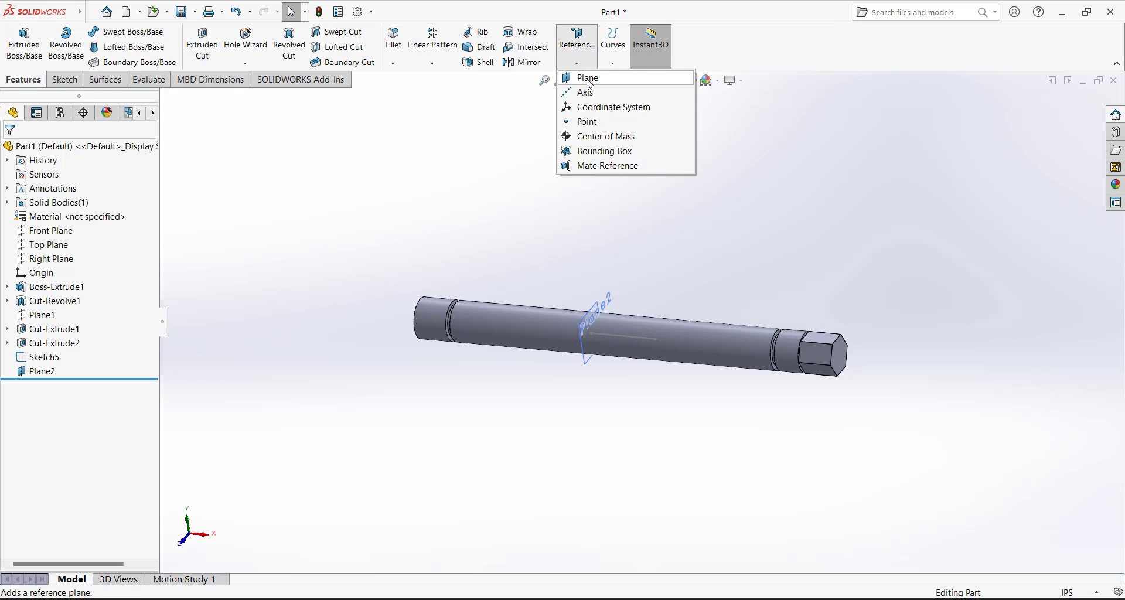
pyautogui.click(588, 78)
pyautogui.click(166, 98)
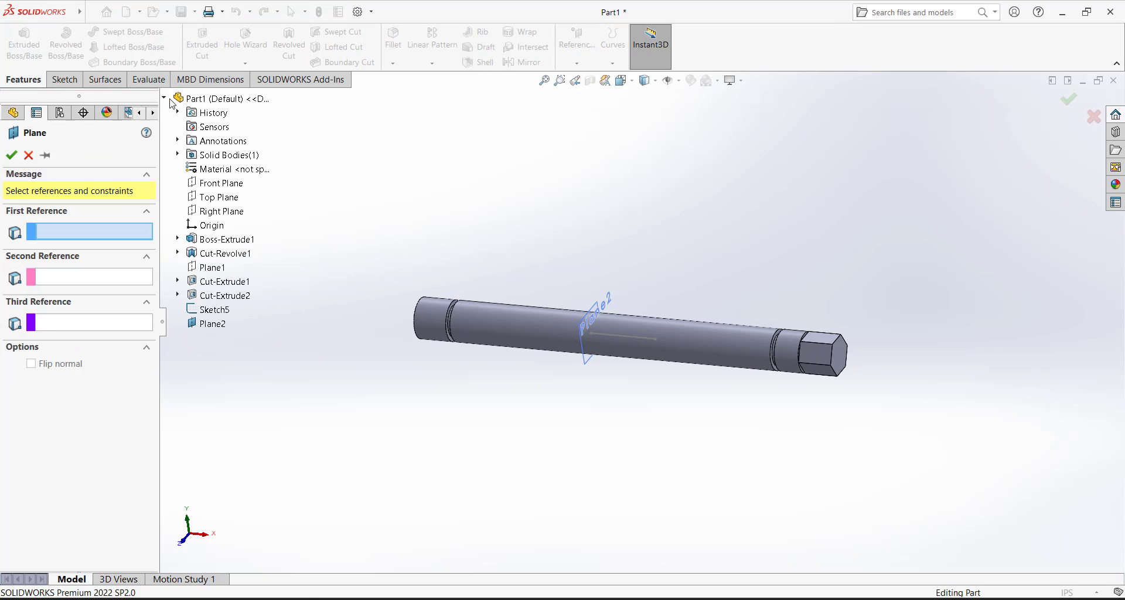
pyautogui.click(230, 211)
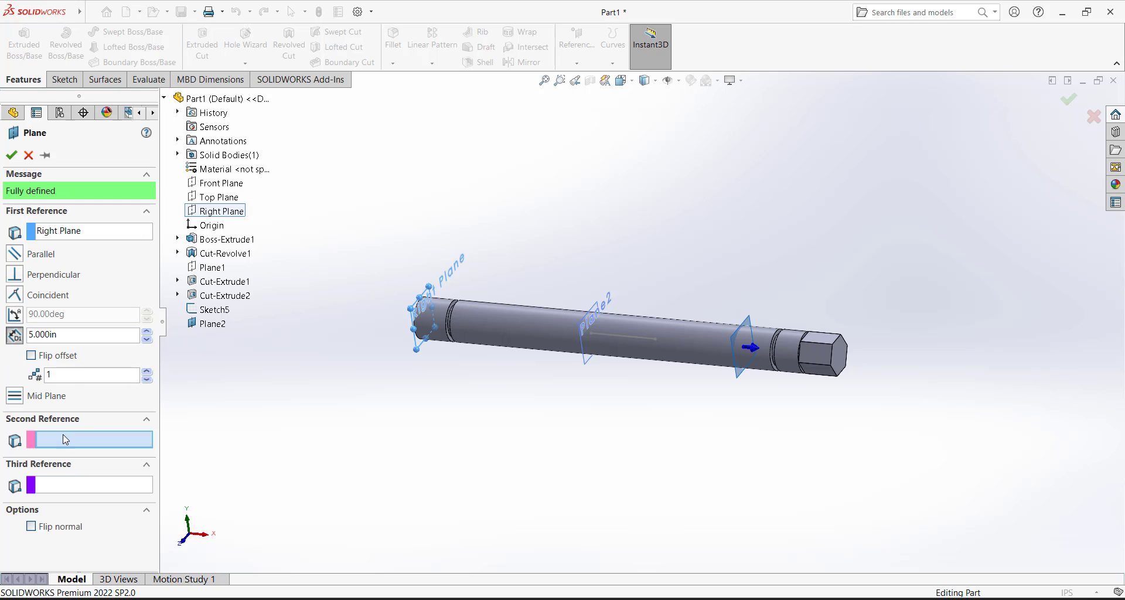